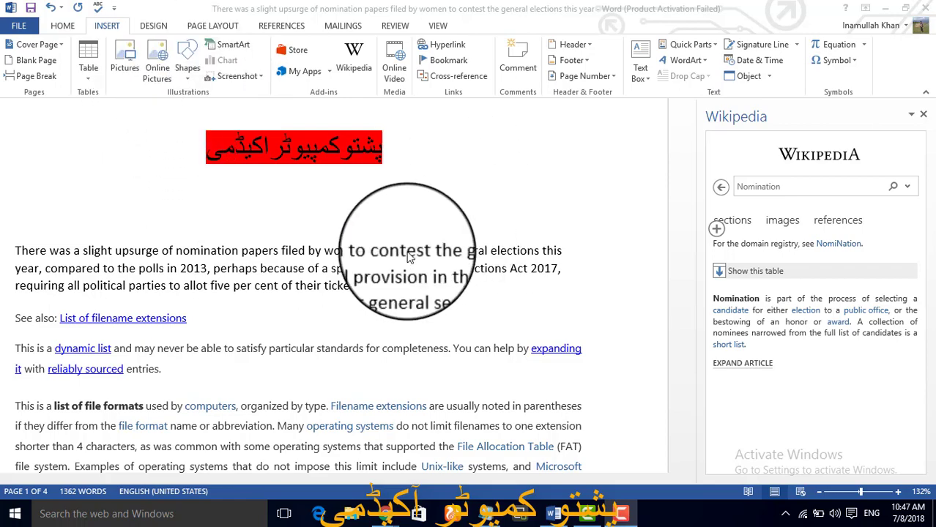
Draw a Plus equation shape about 2.04" high and 2.25" wide over the body text below the red heading
scroll(293, 241, "down", 7)
scroll(242, 220, "up", 6)
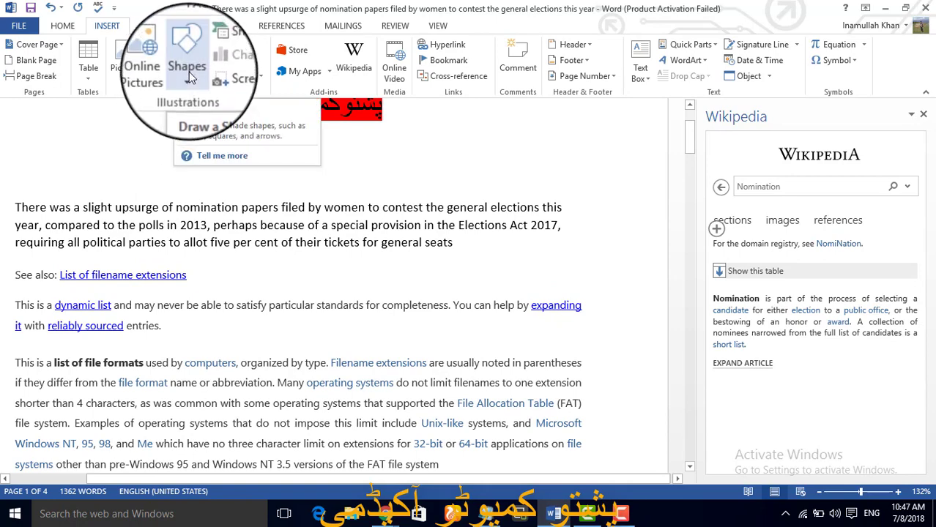
left_click(189, 71)
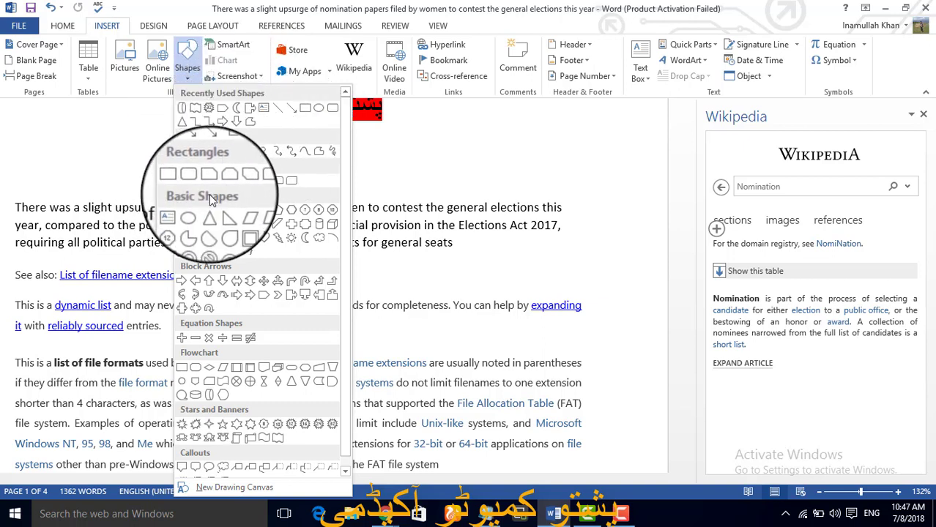
left_click(184, 338)
left_click_drag(349, 233, 546, 410)
Draw a 32-point star about 3.44" high and 2.96" wide over the Editorial and election paragraphs
scroll(271, 175, "down", 6)
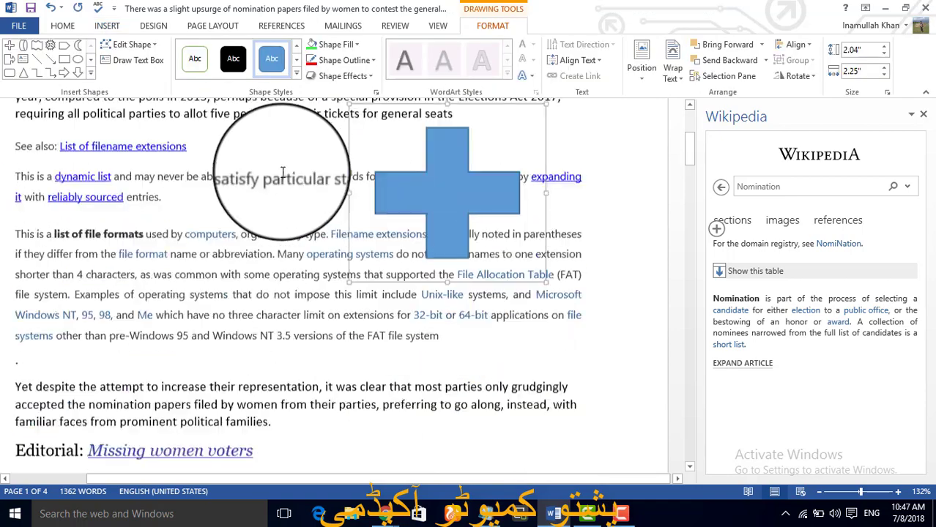
left_click(106, 25)
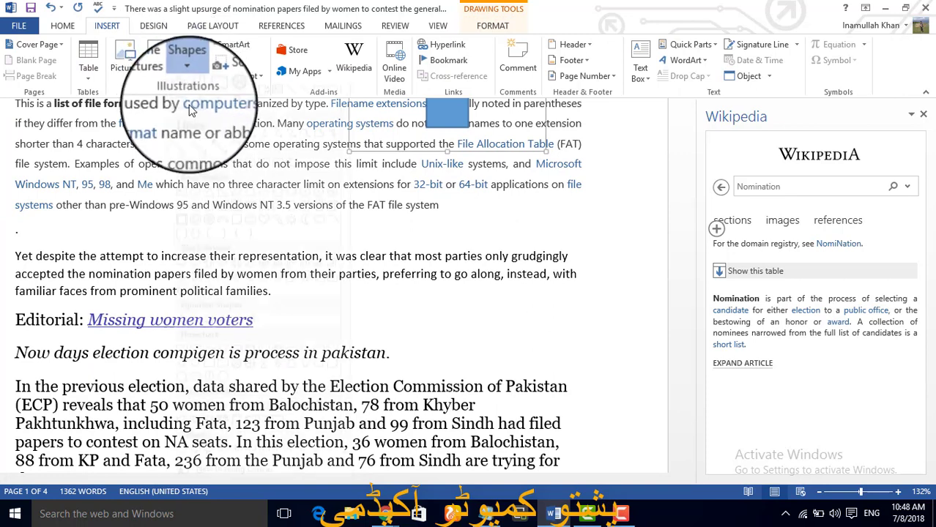
left_click(188, 67)
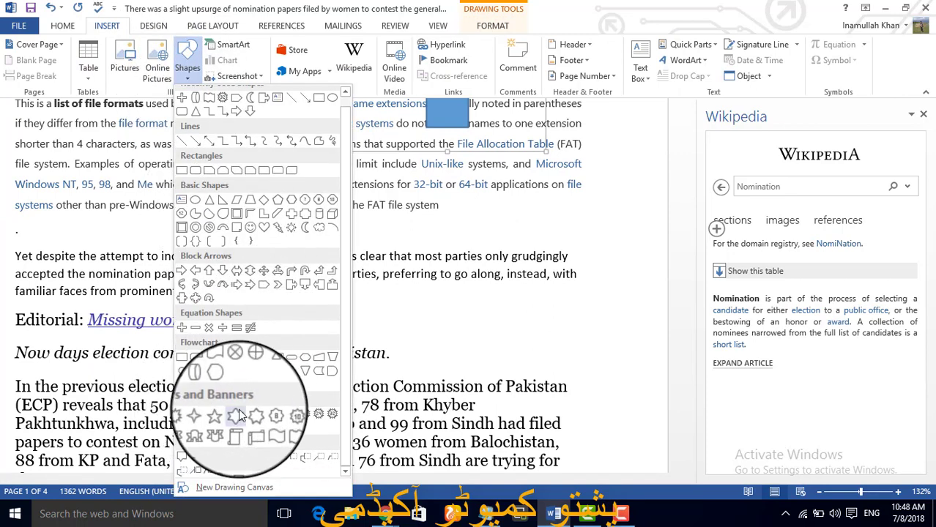
left_click(323, 415)
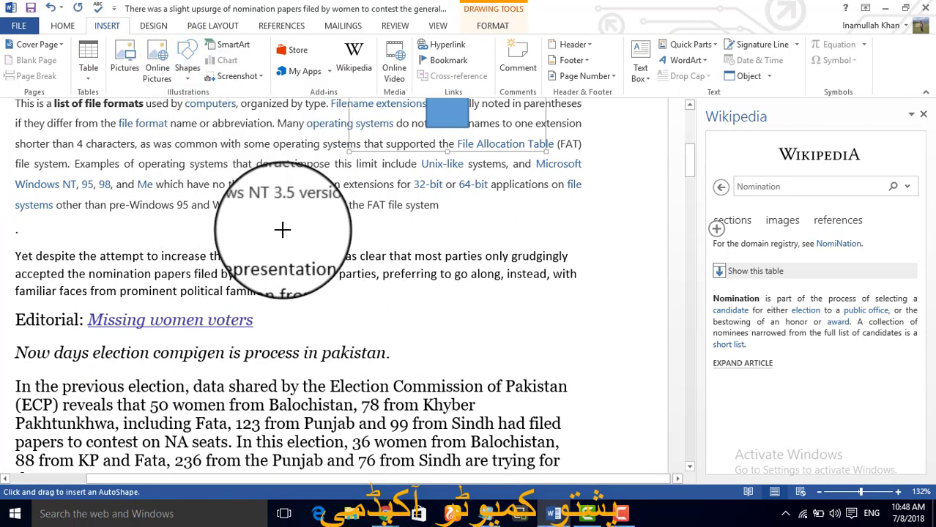
mouse_move(282, 232)
left_mouse_down()
mouse_move(397, 367)
mouse_move(540, 473)
left_mouse_up()
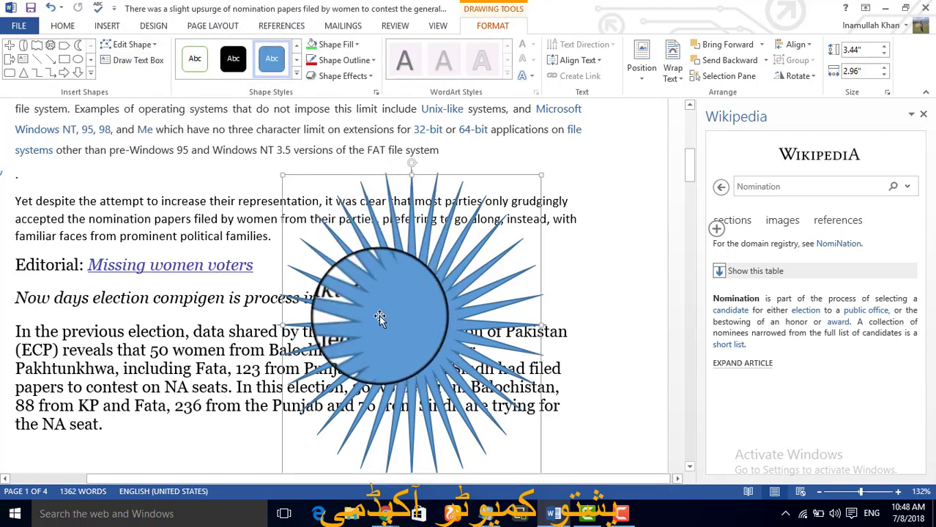
Apply the orange preset style from the last row of shape styles to the star and fill it with standard yellow
left_click(297, 75)
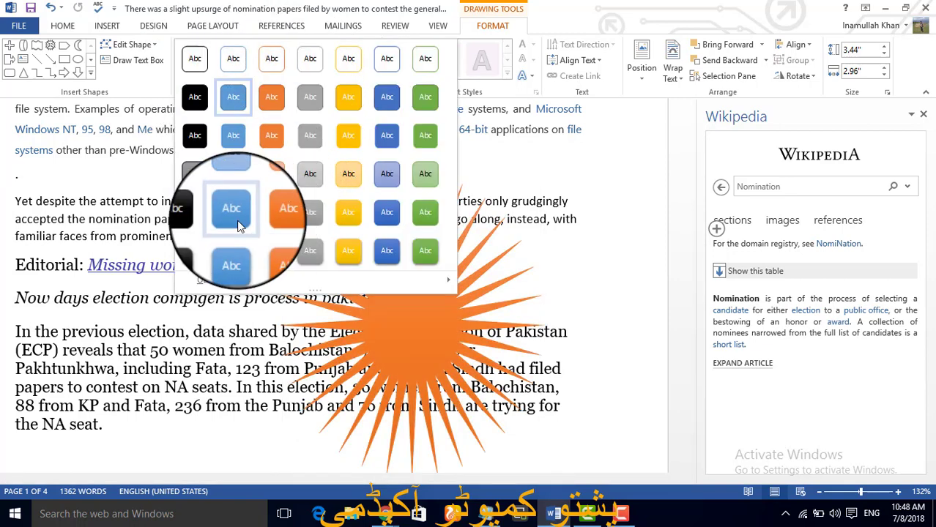
left_click(270, 247)
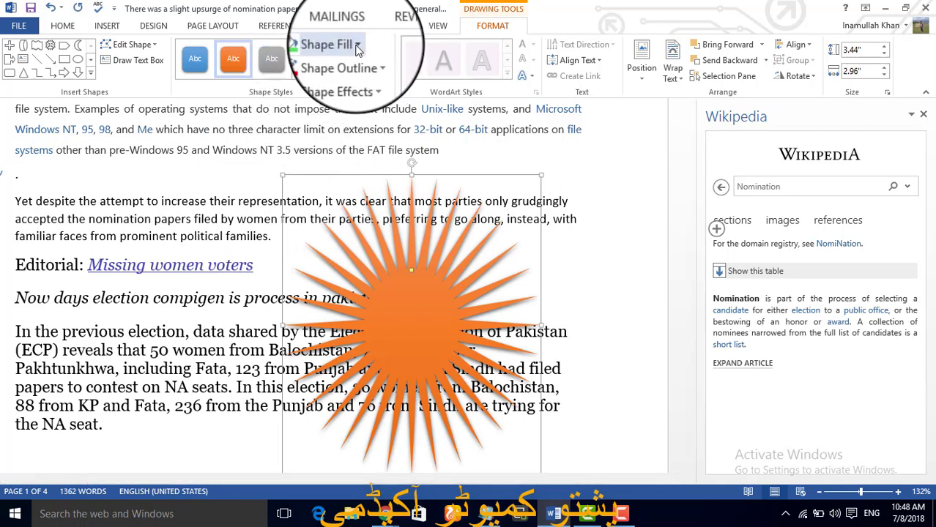
left_click(358, 45)
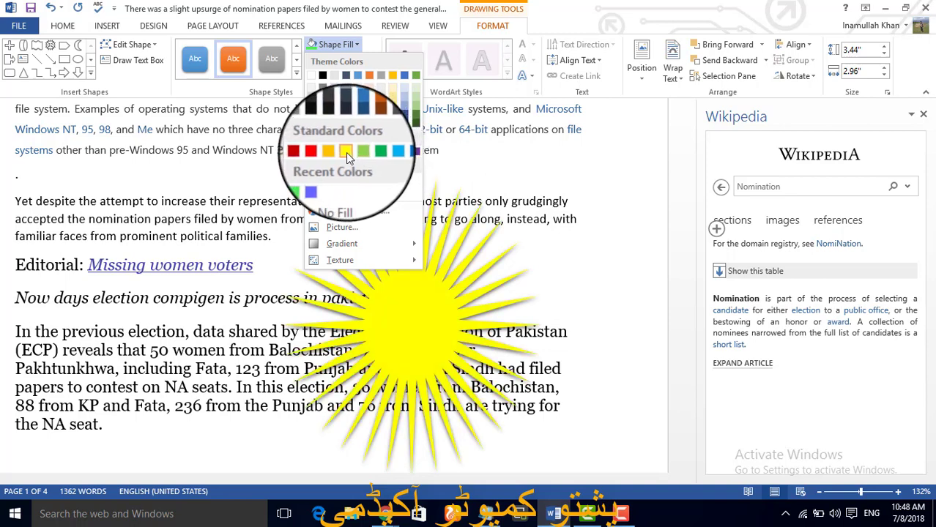
left_click(346, 152)
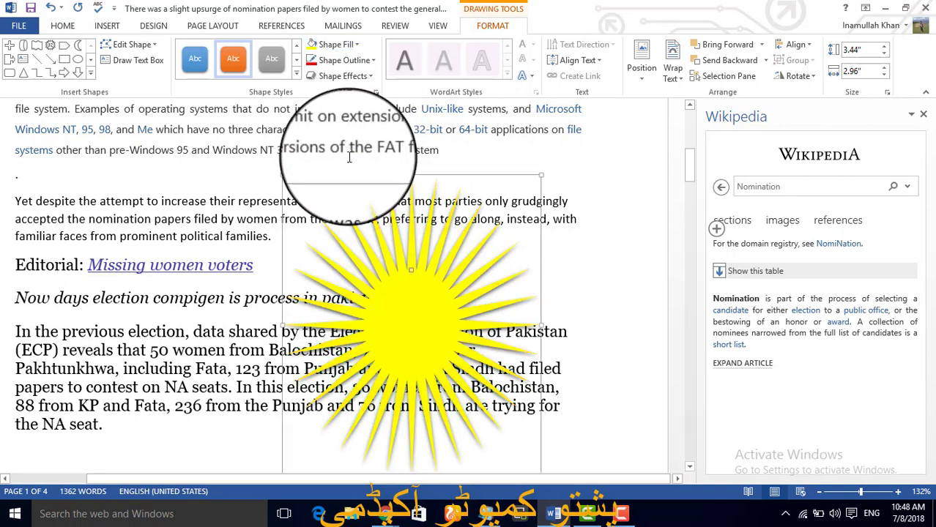
Give the star a standard red outline with a weight of 3 pt
left_click(371, 61)
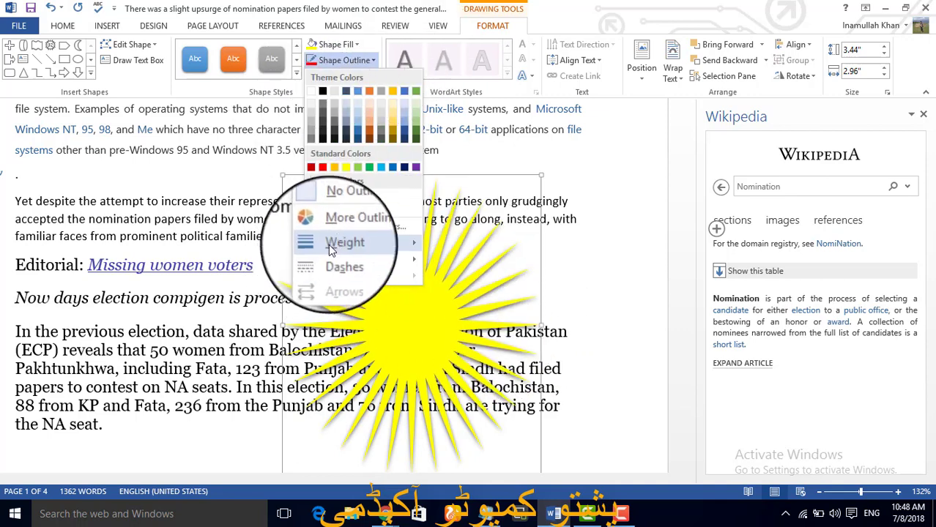
left_click(323, 168)
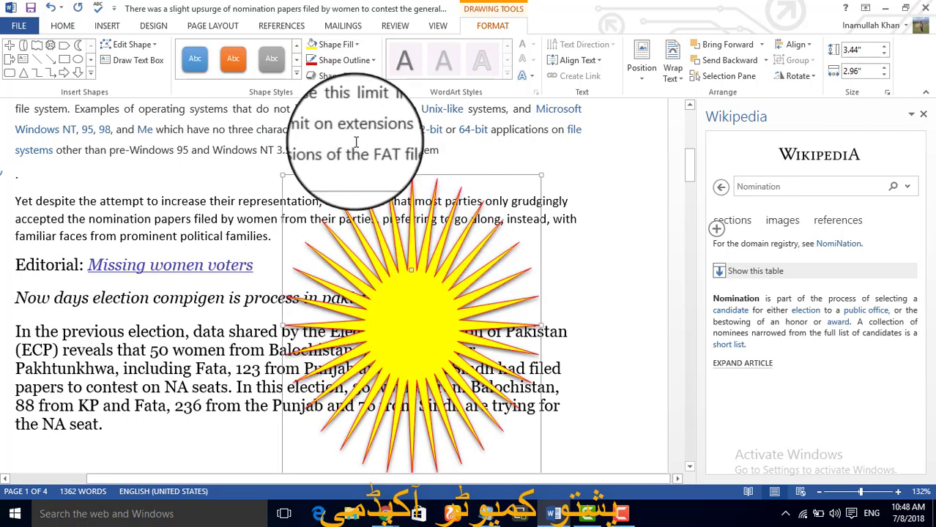
left_click(374, 61)
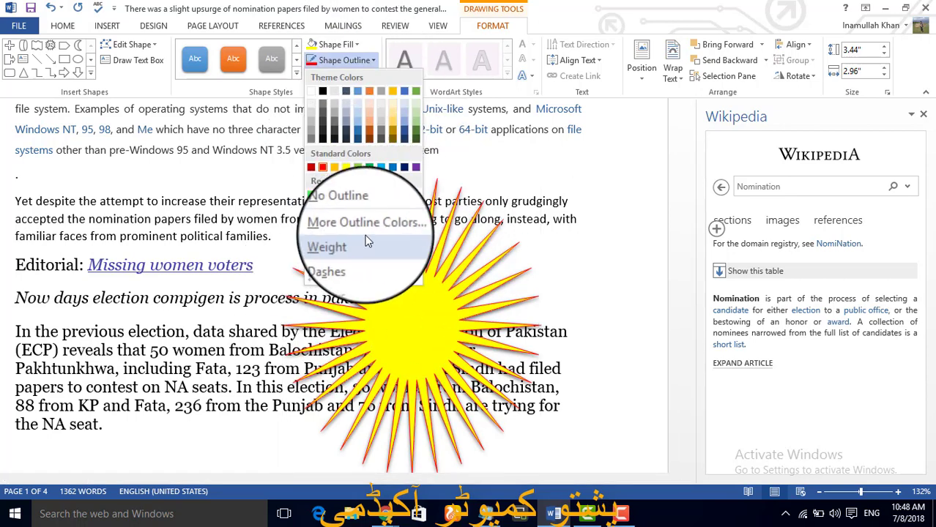
mouse_move(364, 240)
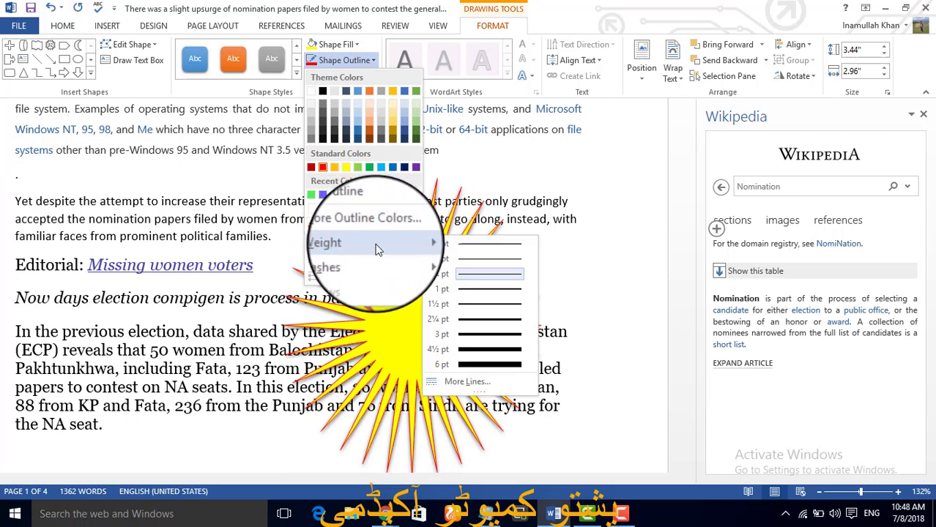
left_click(488, 336)
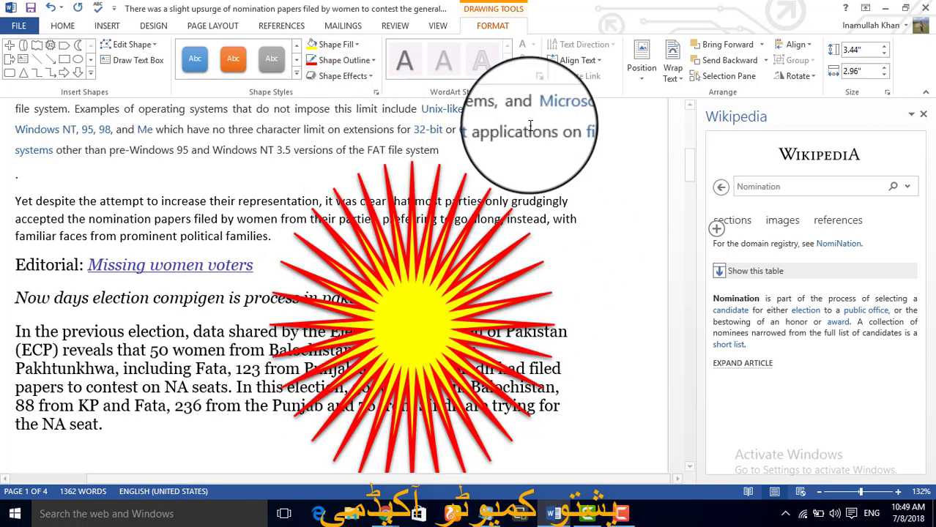
Apply a 3-D rotation effect to the star, using the fourth preset in the second row of the Perspective group
left_click(369, 78)
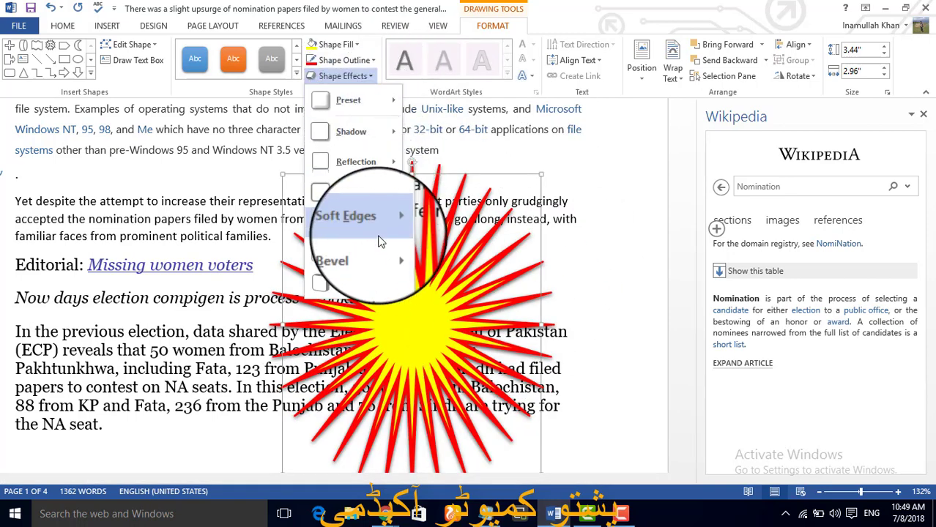
mouse_move(372, 103)
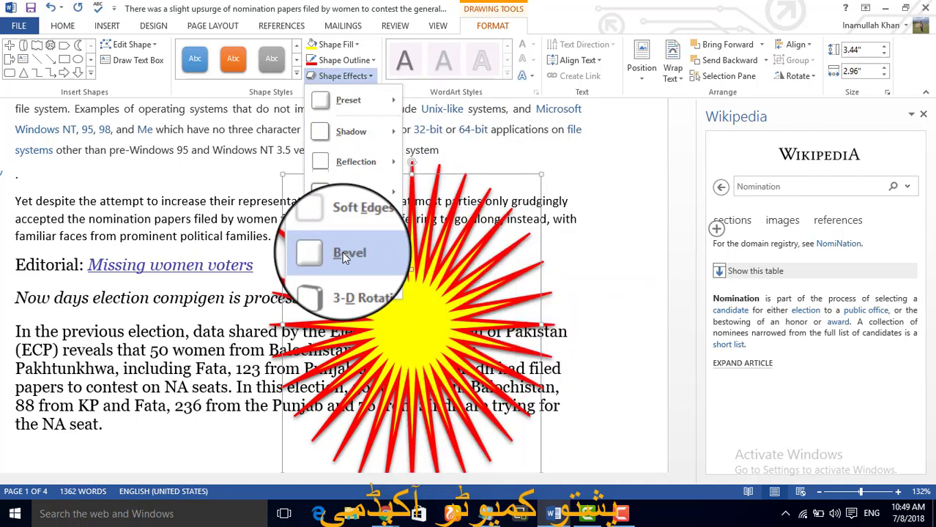
mouse_move(344, 282)
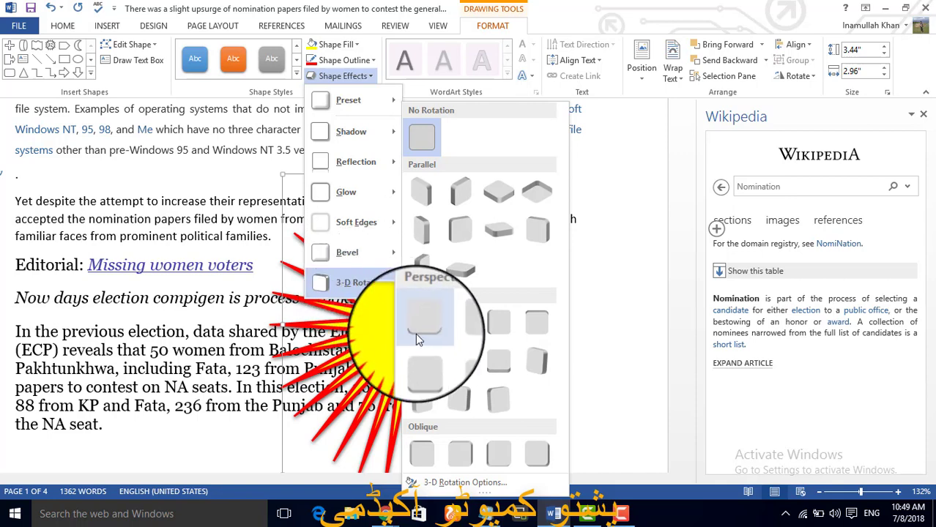
left_click(537, 367)
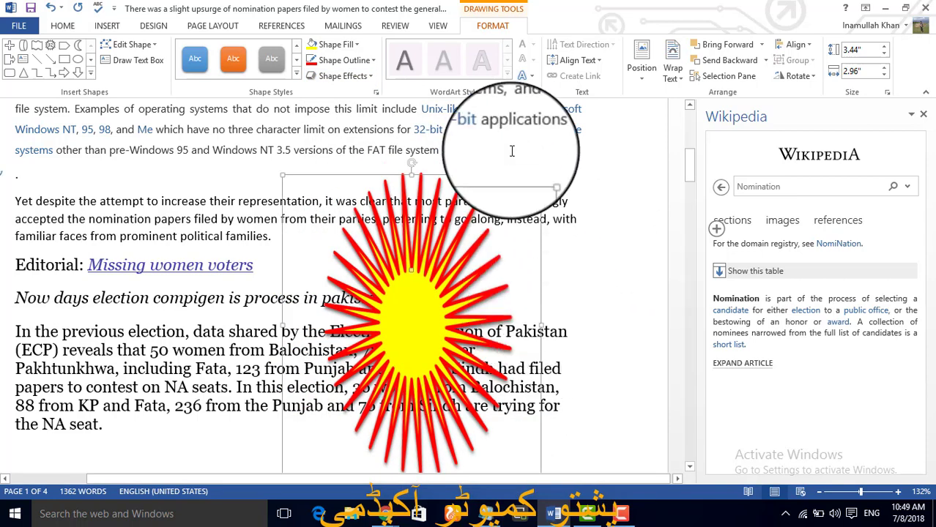
Try to apply the circular Follow Path text transform to the star
left_click(529, 76)
mouse_move(581, 254)
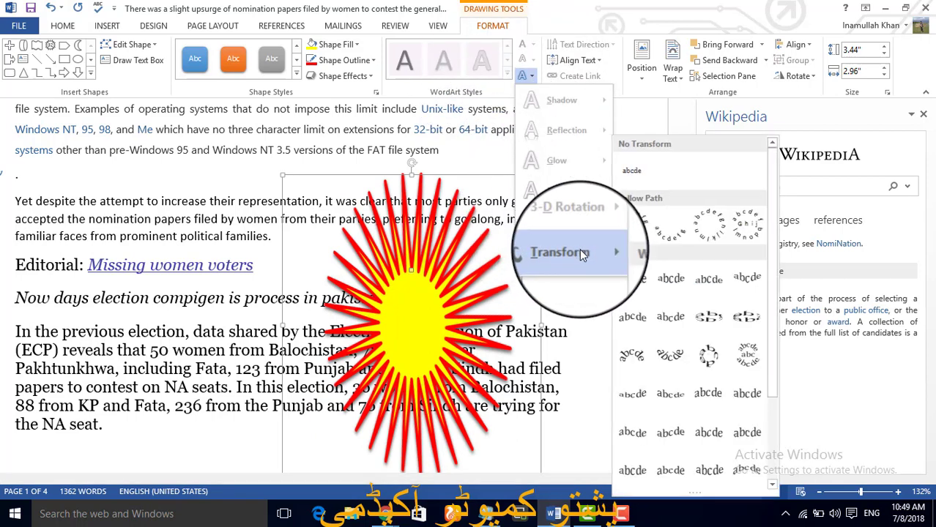
left_click(703, 222)
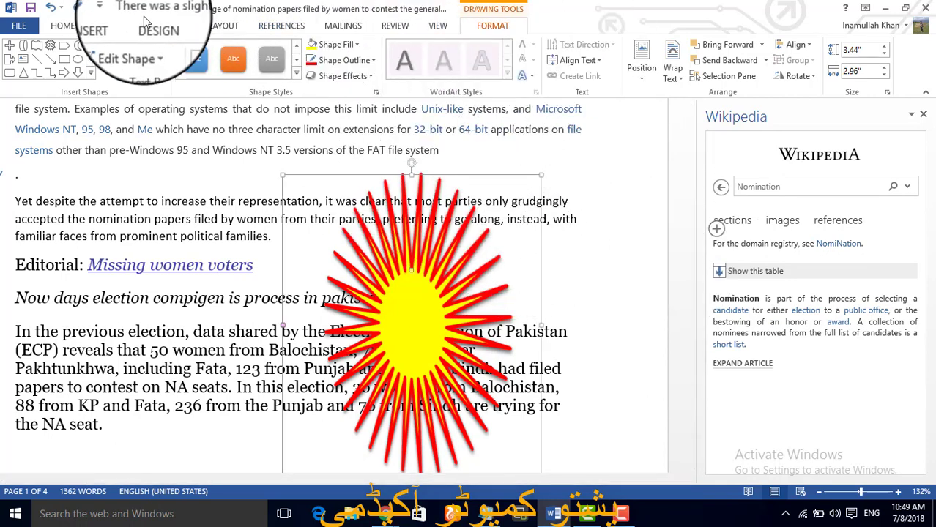
Insert a Basic Pyramid SmartArt graphic and move the star off it to the pyramid's right side
left_click(108, 27)
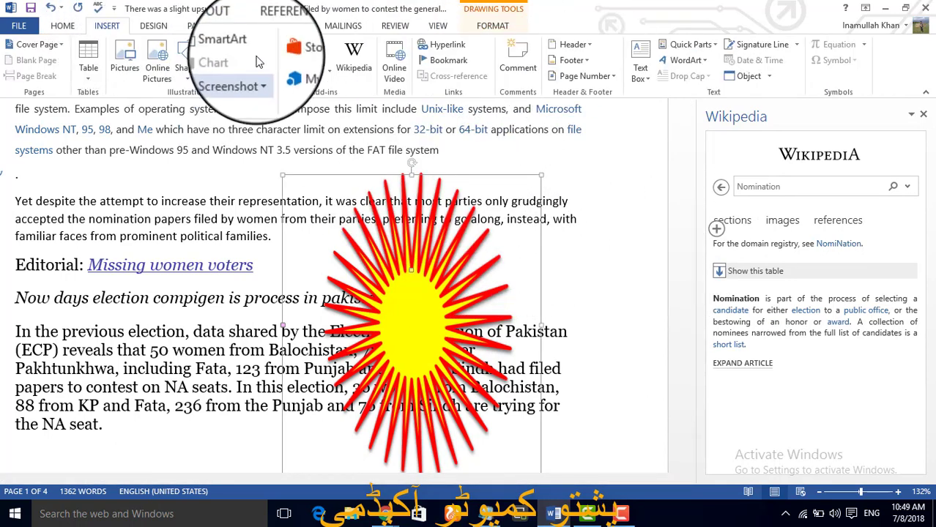
left_click(245, 47)
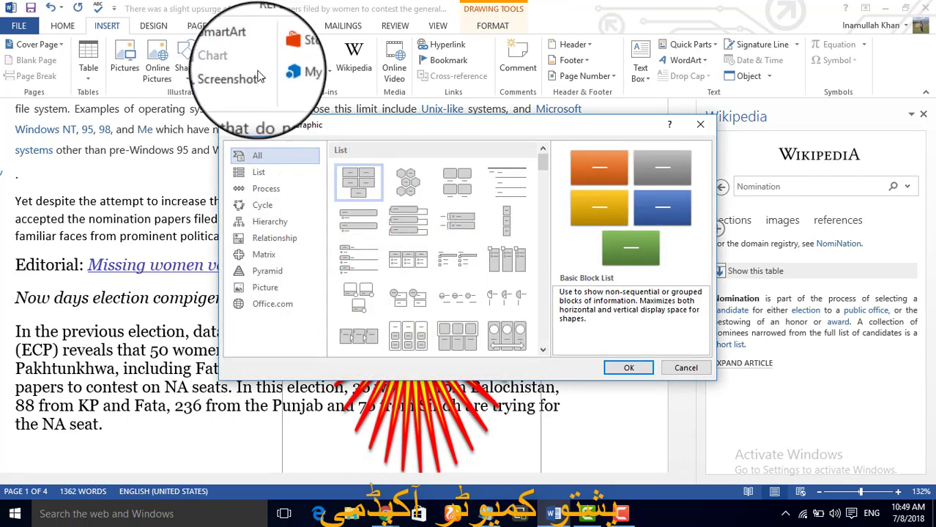
left_click(273, 189)
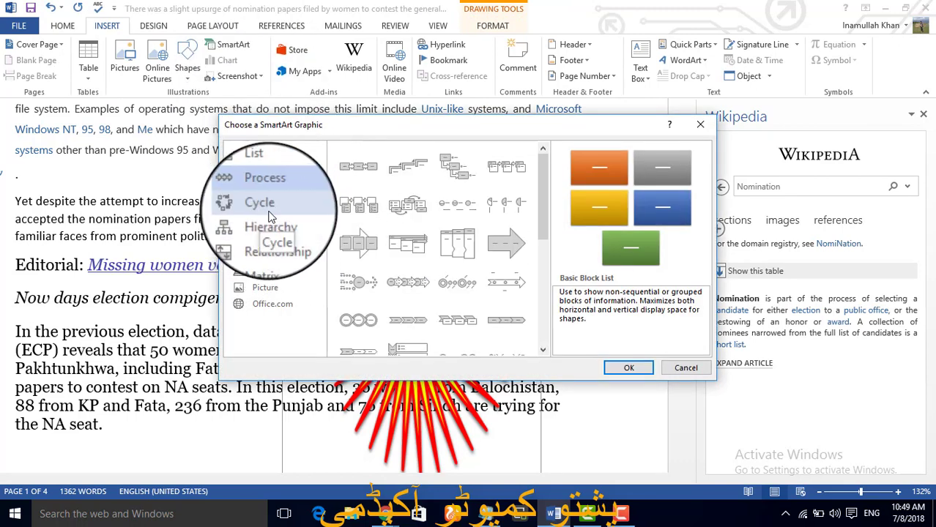
left_click(262, 254)
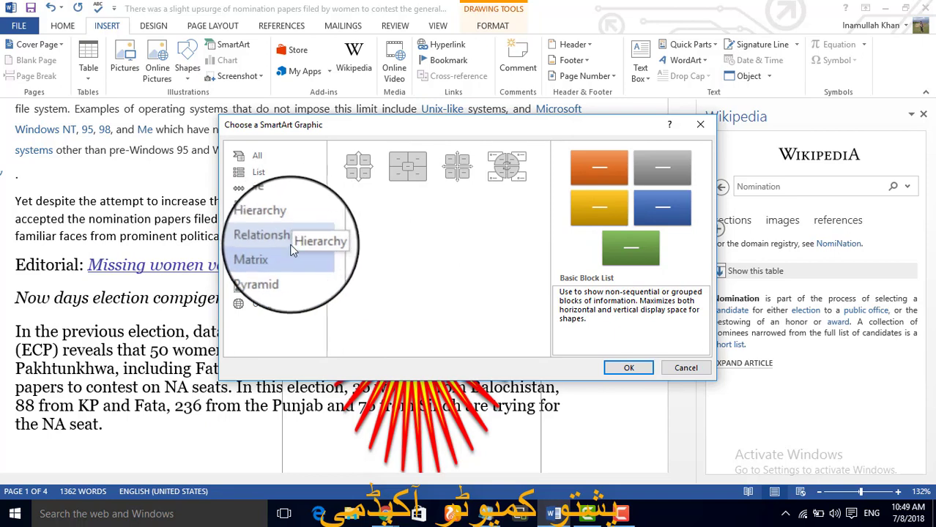
left_click(277, 271)
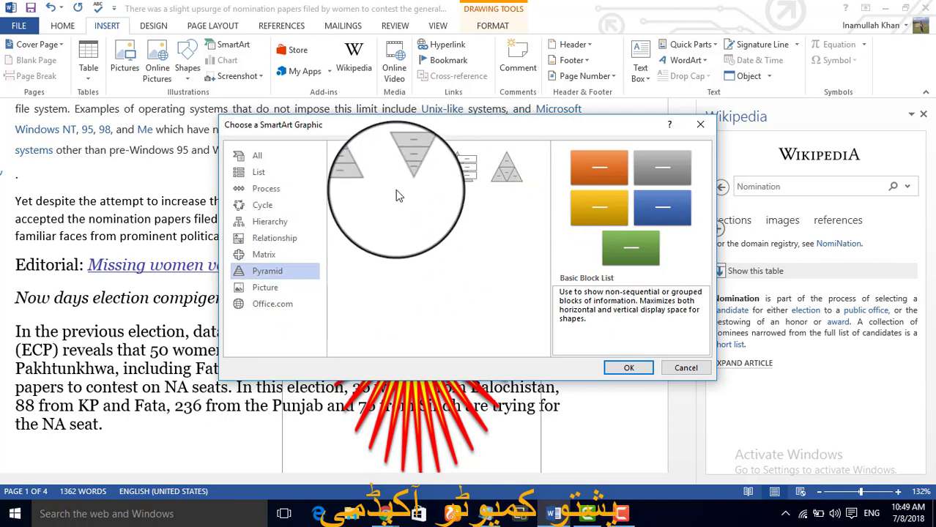
left_click(358, 167)
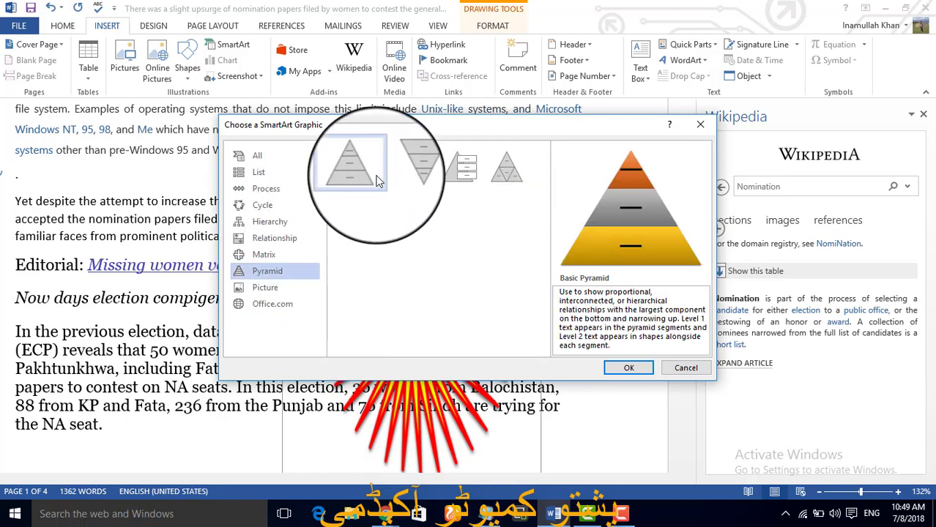
left_click(629, 366)
scroll(406, 280, "down", 2)
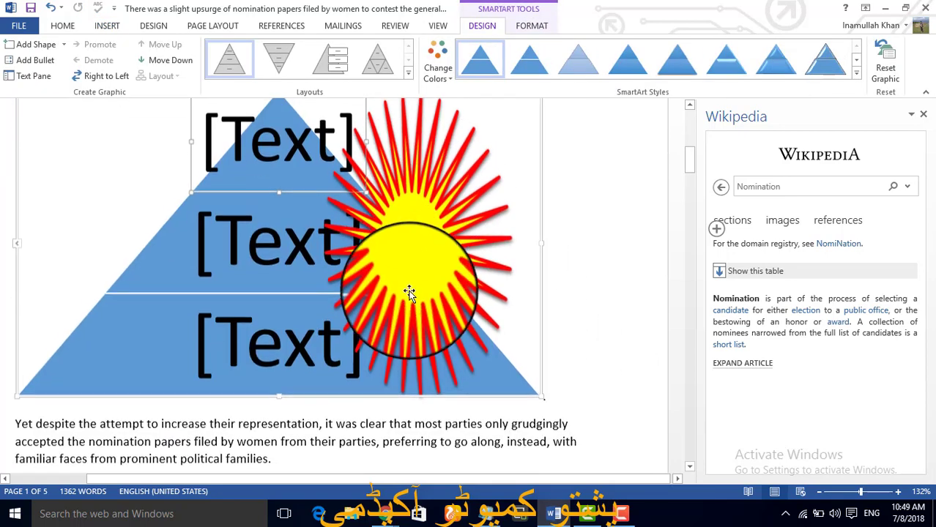
mouse_move(449, 266)
left_mouse_down()
mouse_move(466, 255)
mouse_move(470, 211)
left_mouse_up()
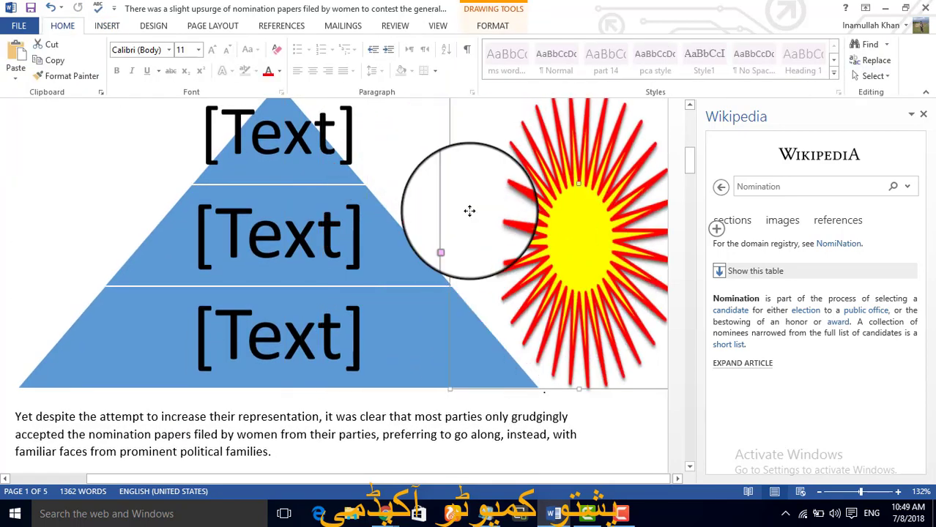
Label the pyramid's levels from top to bottom as PASHTO, COMPOUTER and ACADEMY
left_click(332, 139)
type("PA")
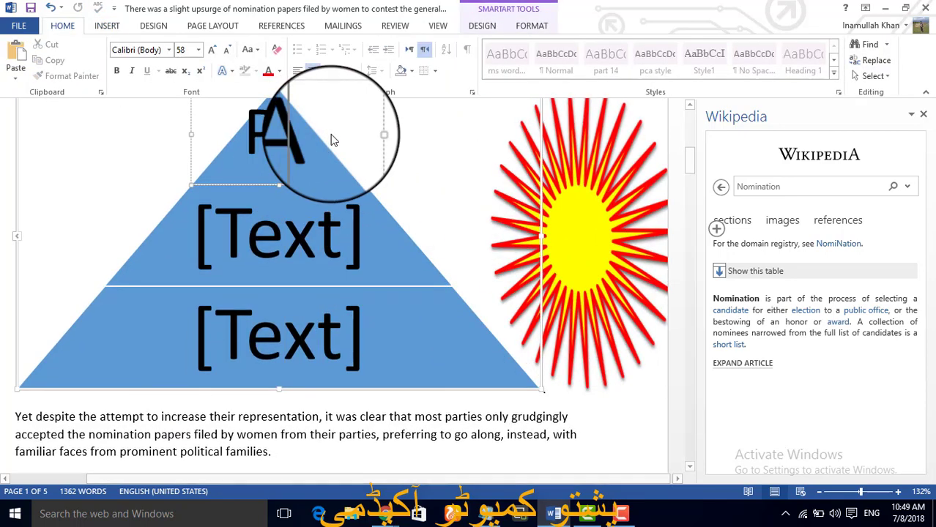
type("SHTO")
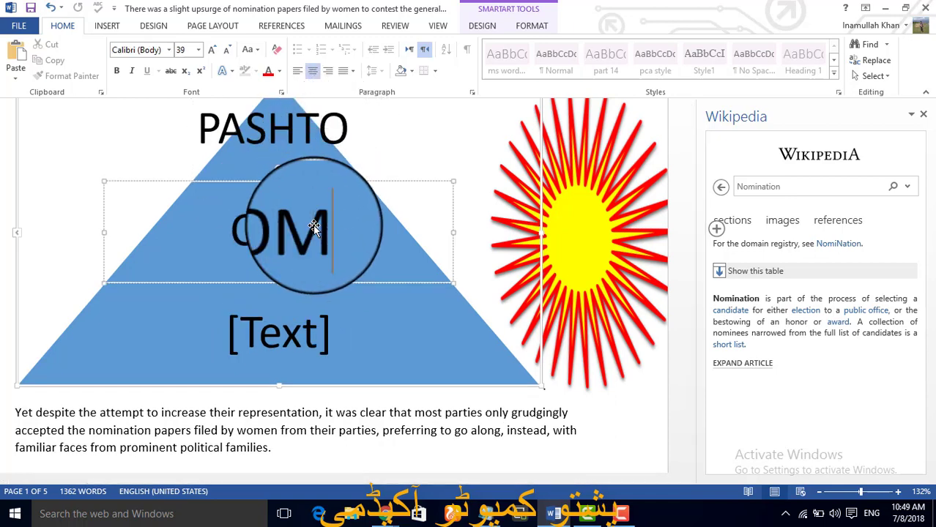
left_click(312, 225)
type("COMPOUTER")
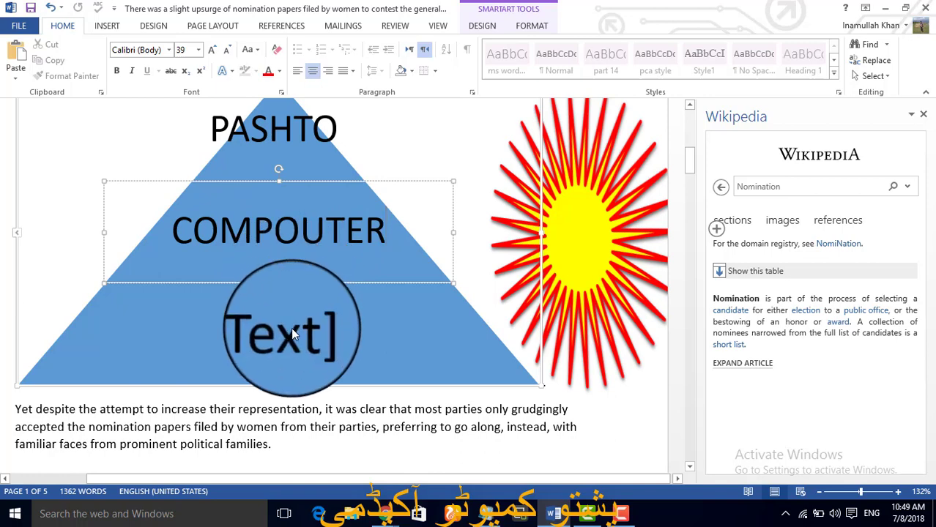
left_click(302, 328)
type("ACADEMY")
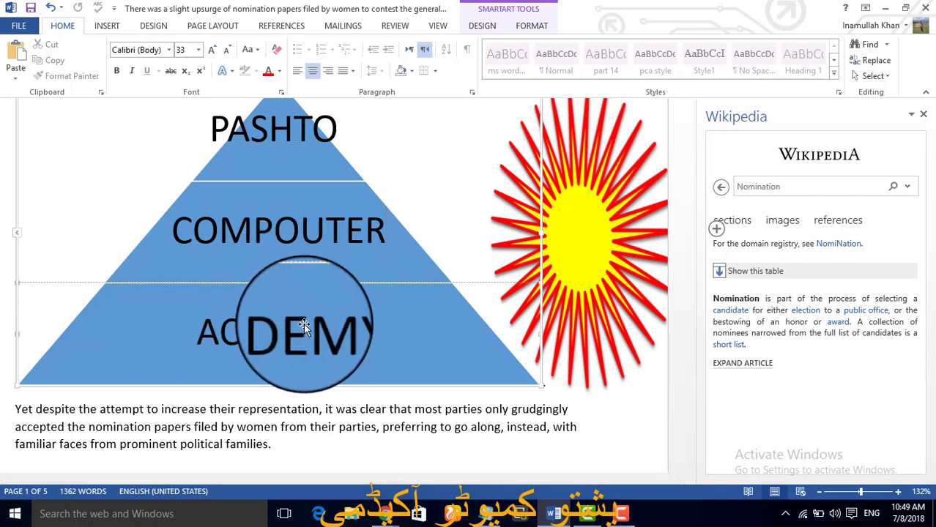
scroll(398, 314, "up", 1)
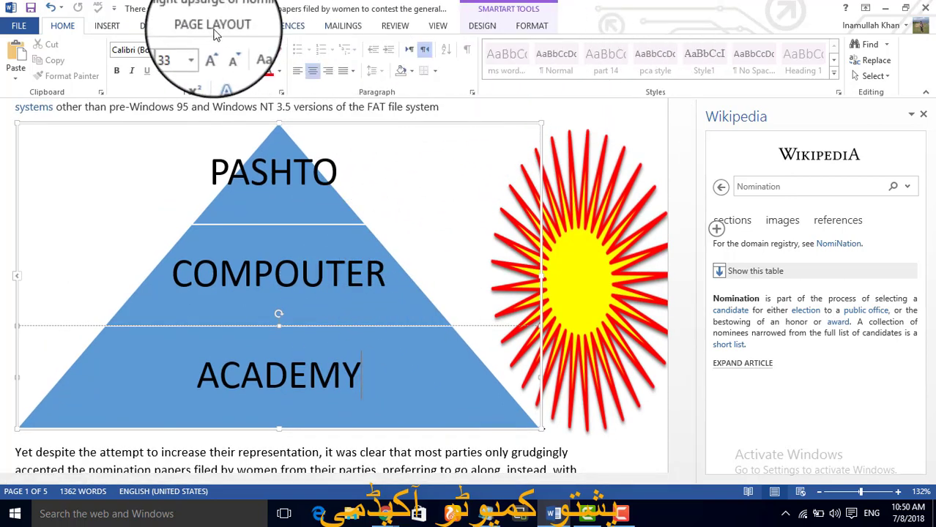
Insert a second Basic Pyramid SmartArt graphic after viewing the Matrix and Cycle layout categories
left_click(107, 26)
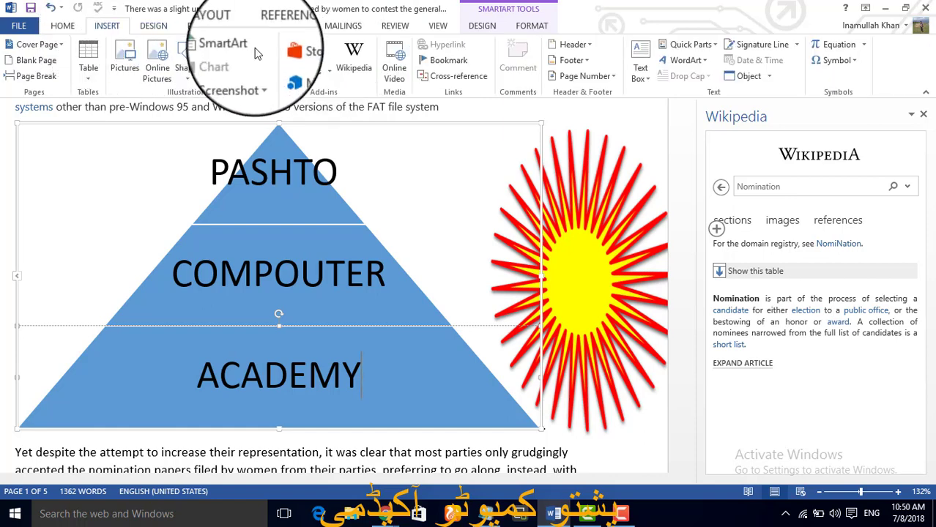
left_click(248, 51)
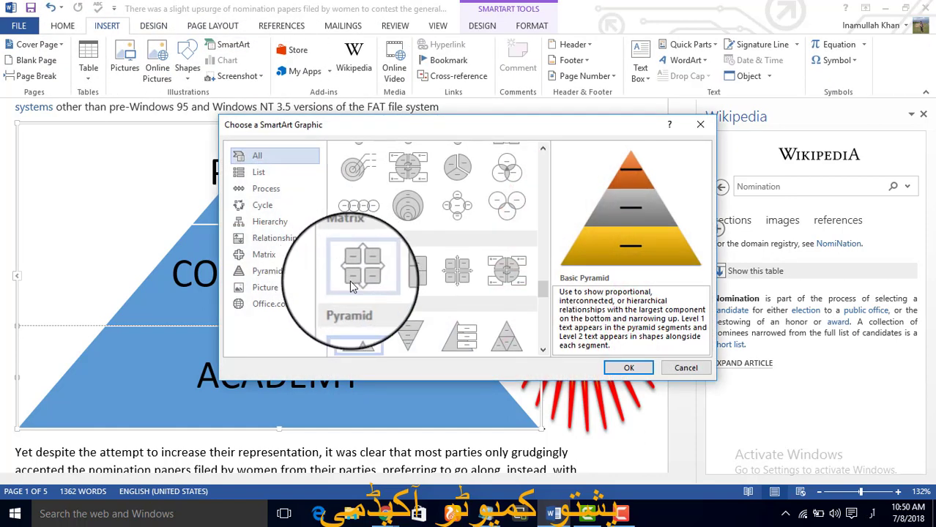
left_click(281, 254)
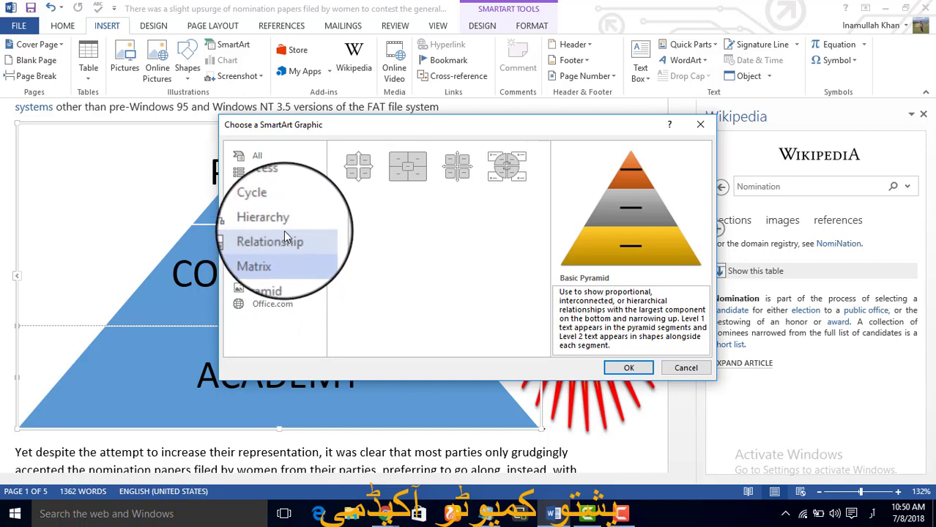
left_click(282, 205)
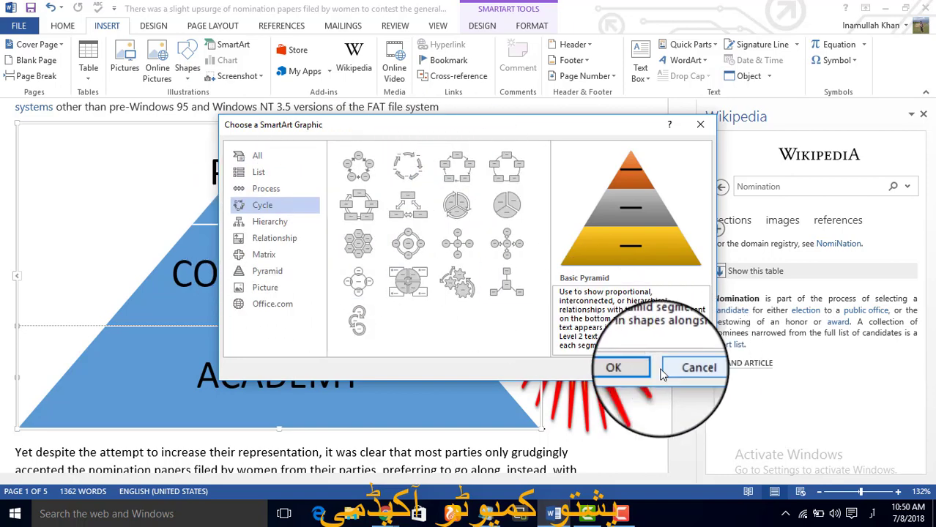
left_click(625, 370)
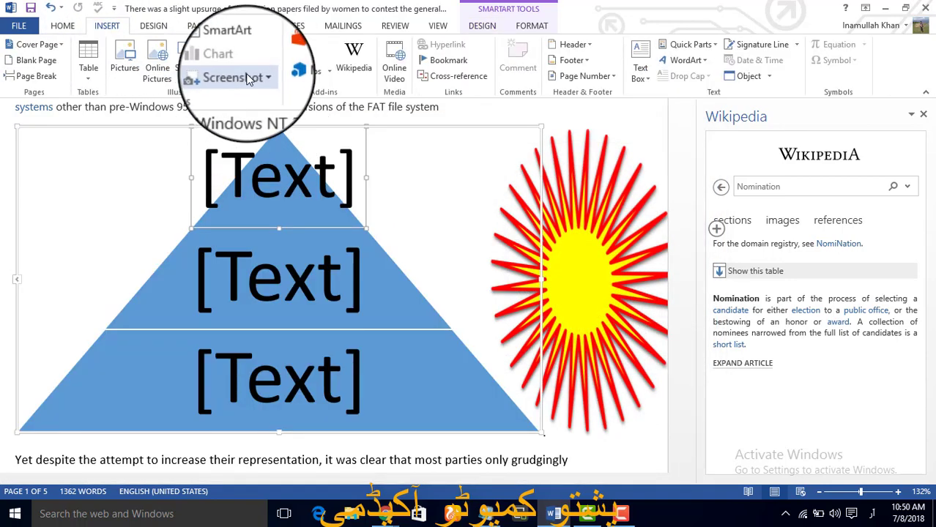
Switch to Chrome to bring the YouTube video and its suggested videos into view, and return to Word
left_click(249, 79)
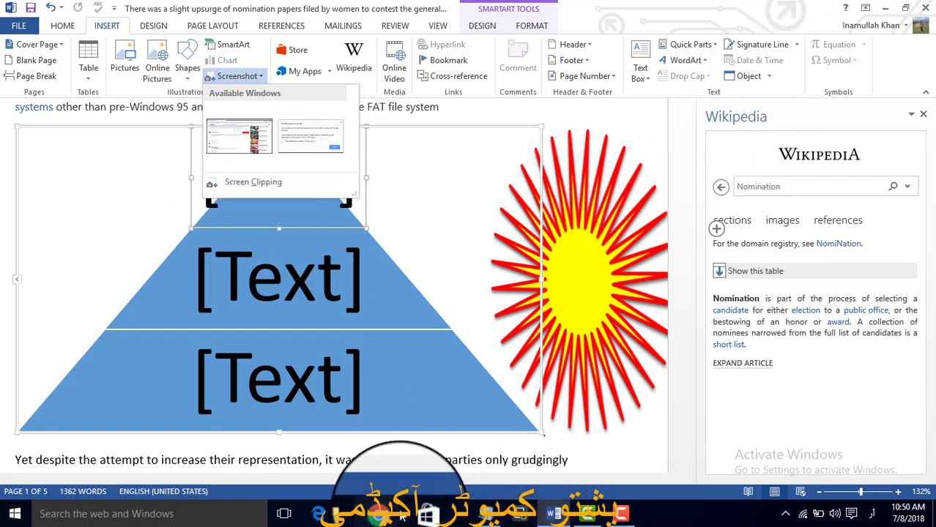
mouse_move(381, 515)
left_click(313, 418)
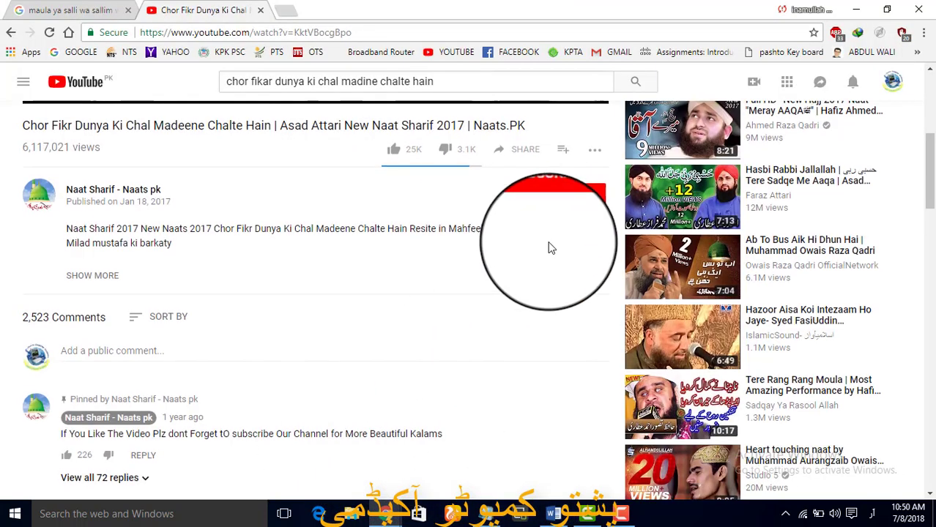
scroll(551, 247, "up", 5)
scroll(499, 287, "down", 2)
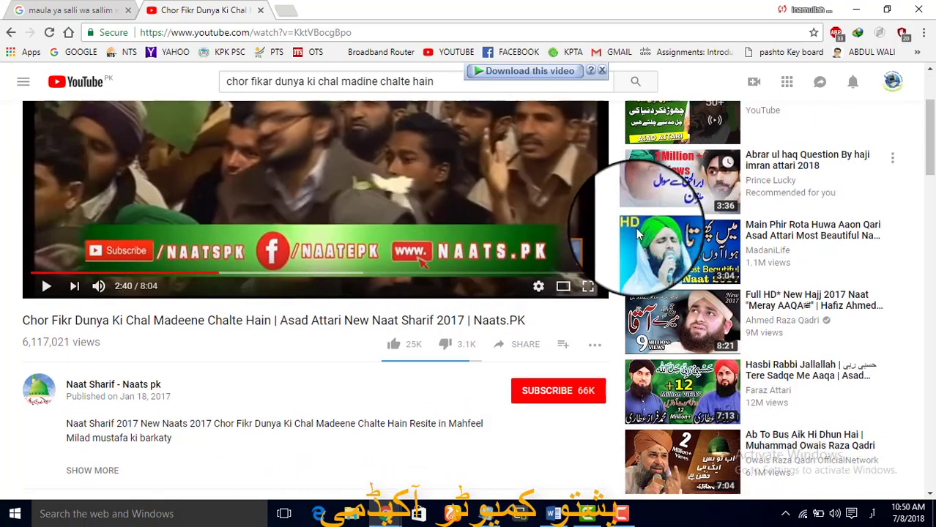
scroll(608, 219, "down", 3)
scroll(623, 212, "up", 4)
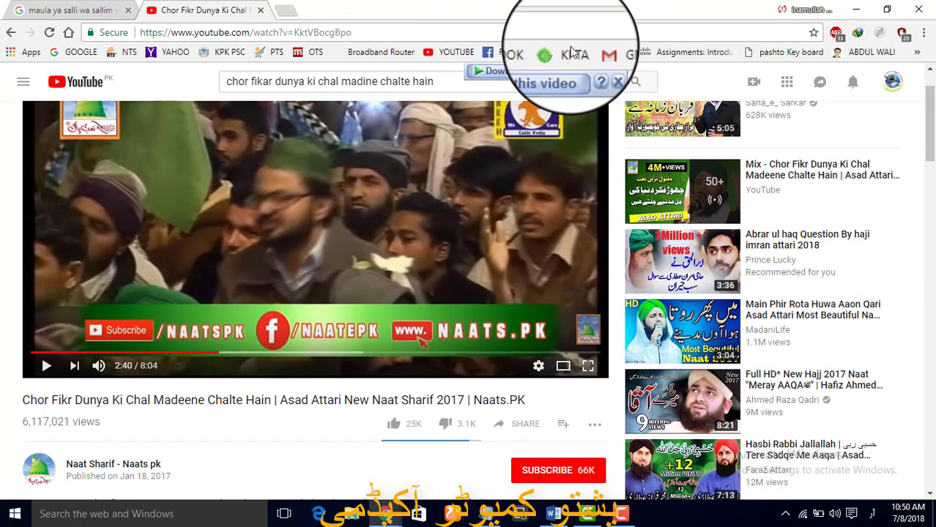
left_click(557, 515)
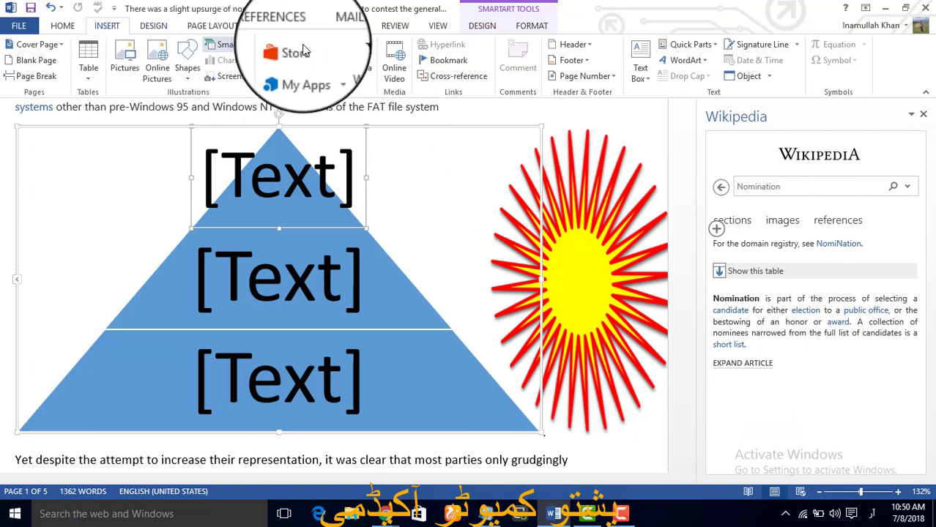
Insert a screen clipping of the YouTube page covering the video's right edge and the suggested videos list
left_click(252, 78)
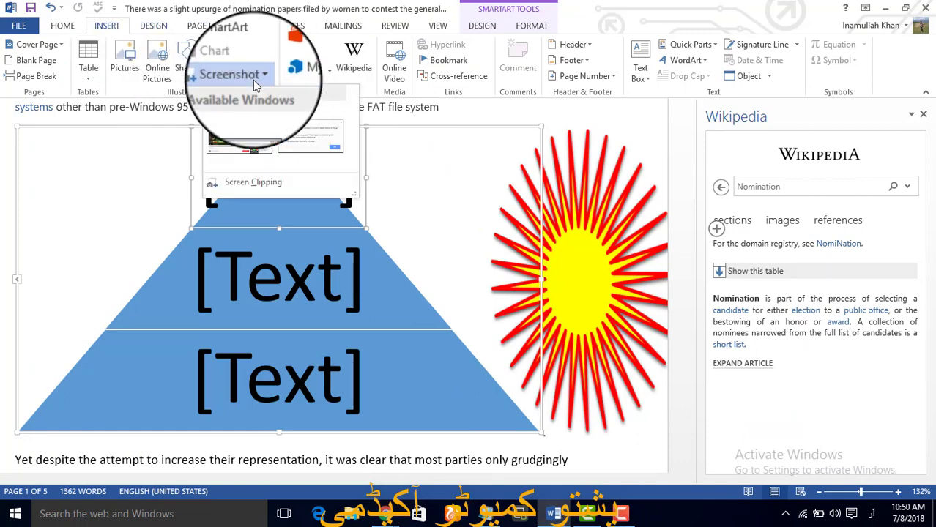
left_click(241, 185)
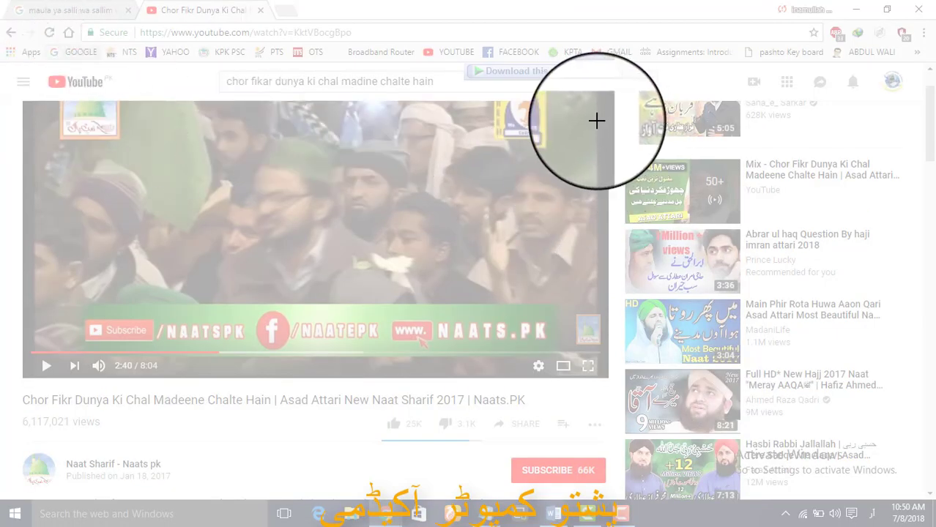
left_click_drag(535, 112, 932, 495)
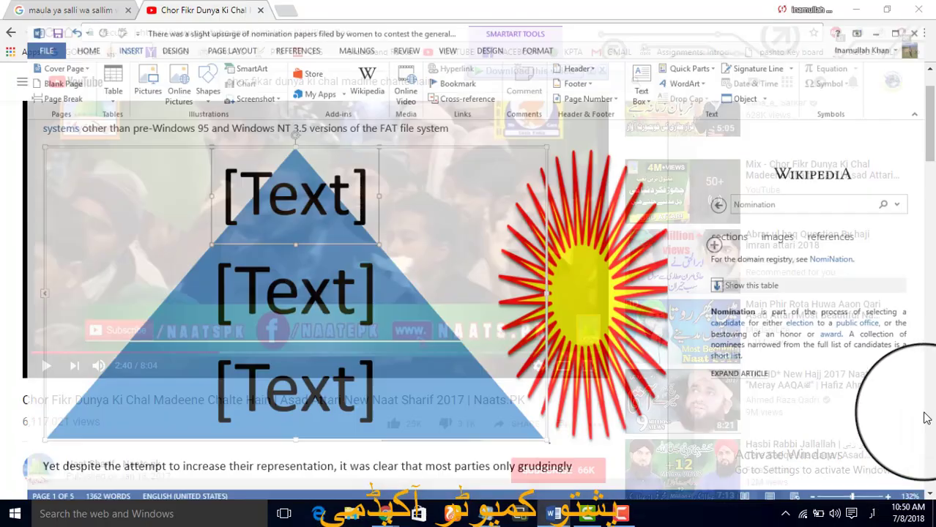
scroll(357, 301, "down", 3)
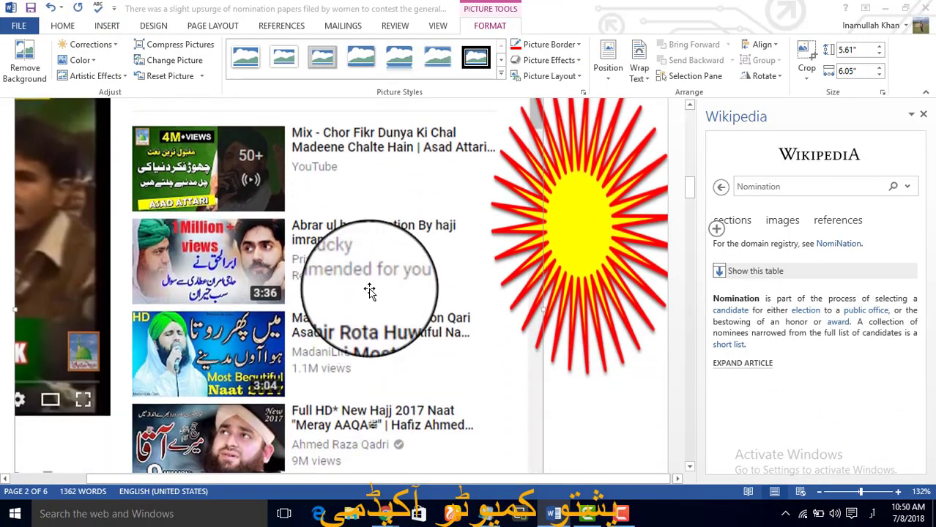
Shrink the inserted screen clipping from its upper-right corner to about 4.76" wide and 4.41" high
left_click_drag(370, 291, 289, 205)
left_click_drag(251, 267, 311, 315)
scroll(311, 315, "up", 4)
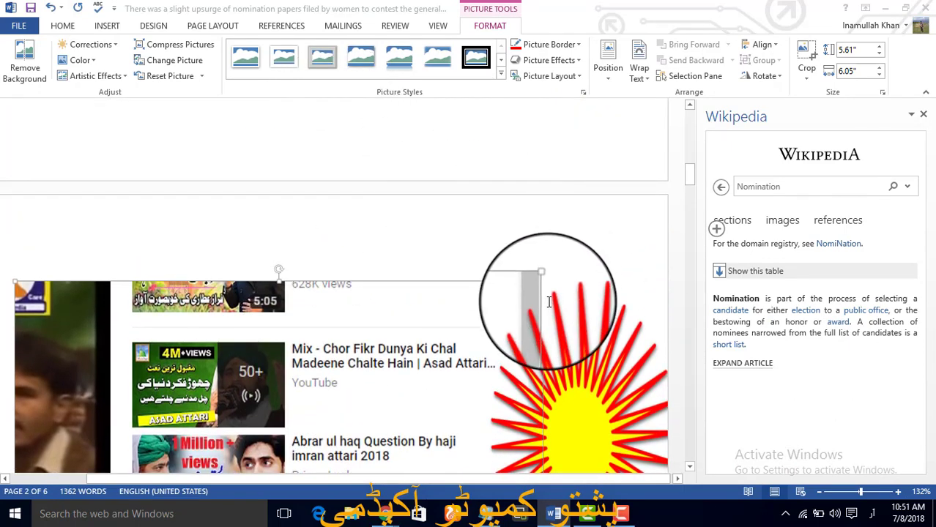
left_click_drag(544, 282, 370, 385)
scroll(304, 280, "down", 3)
scroll(304, 279, "down", 5)
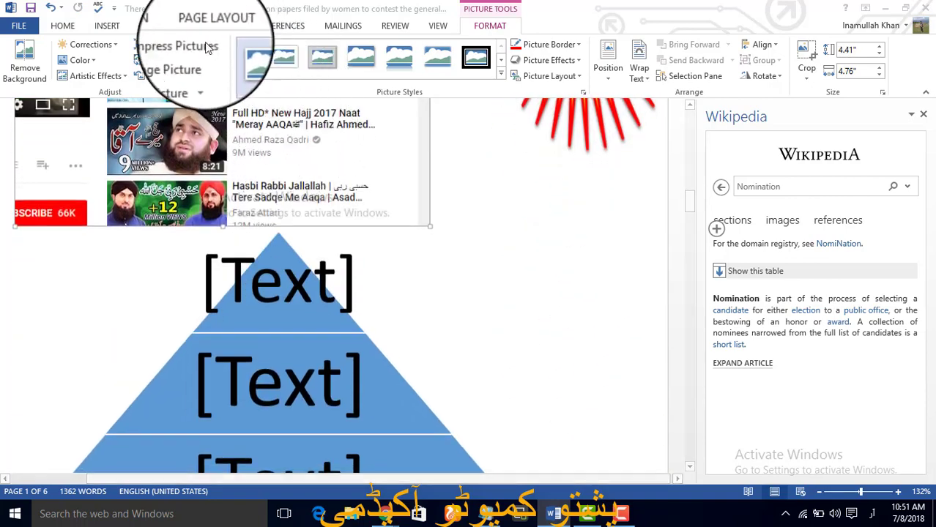
Search Wikipedia for "WORD INSERT" and open the article about Word from the suggestions
left_click(110, 27)
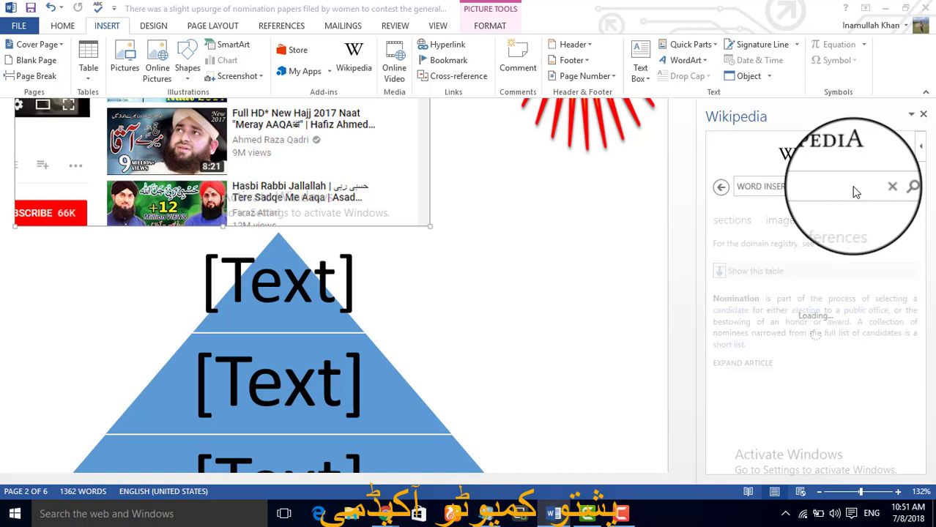
key("Return")
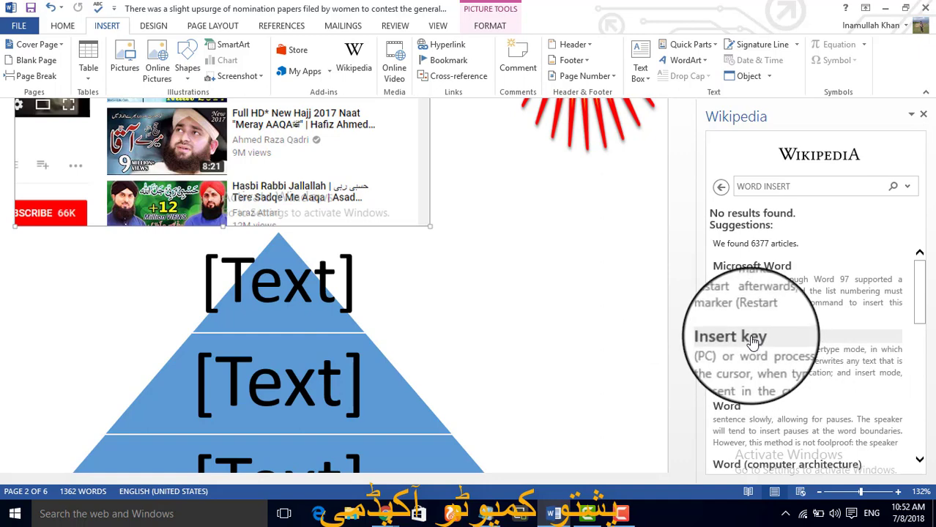
left_click(753, 342)
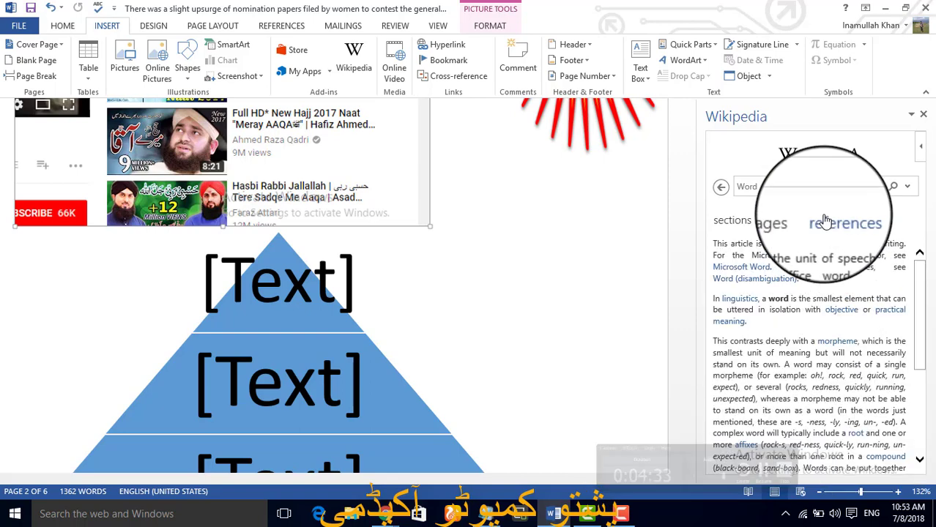
Copy the opening paragraphs of the Wikipedia article on Word and dismiss the download prompt
left_click_drag(720, 242, 869, 447)
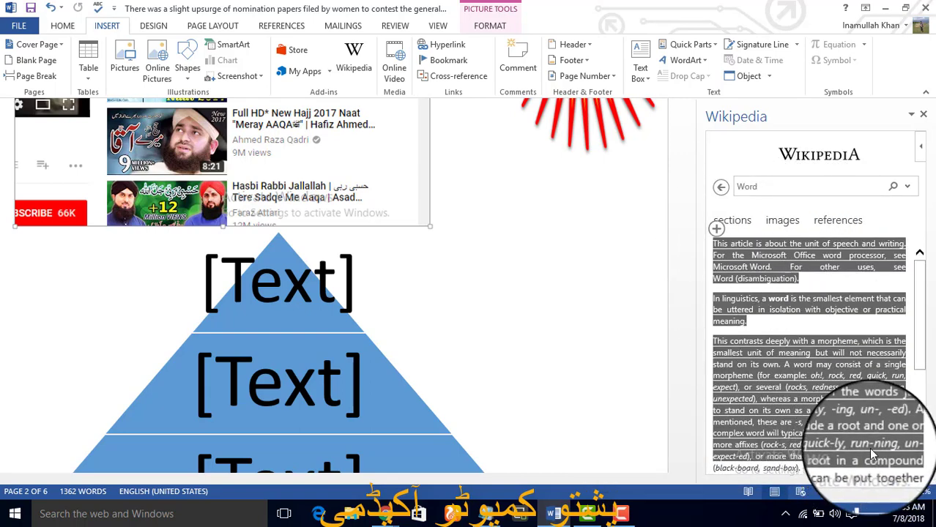
right_click(871, 351)
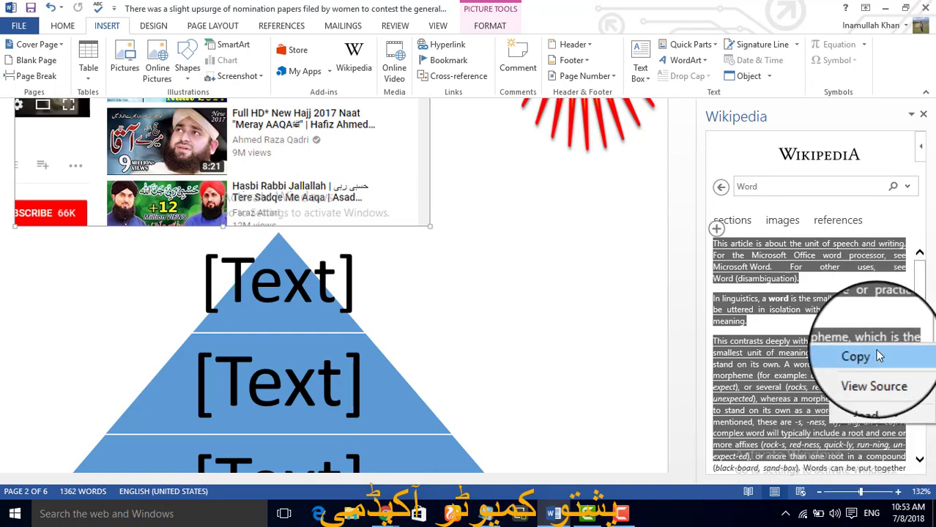
left_click(875, 355)
left_click(709, 430)
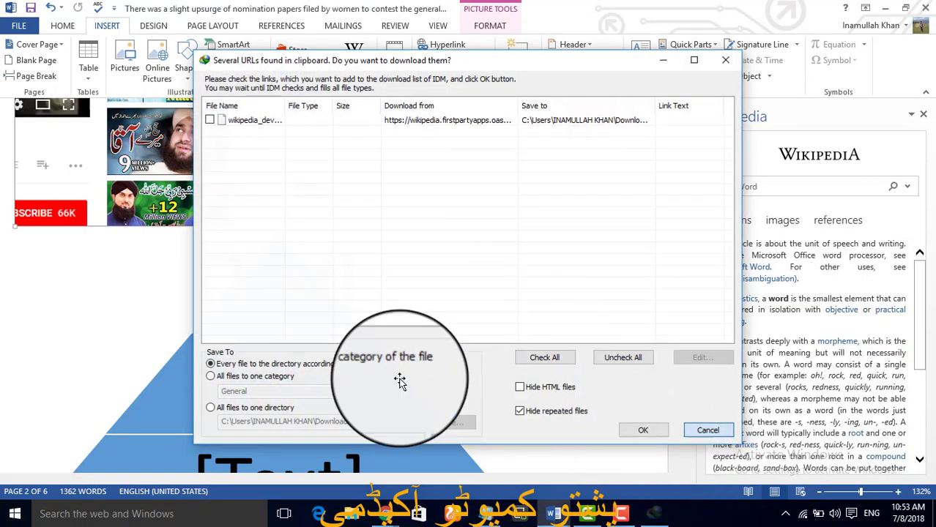
Paste the copied article text on a new line above the "Editorial: Missing women voters" line
scroll(407, 360, "down", 10)
scroll(393, 363, "down", 3)
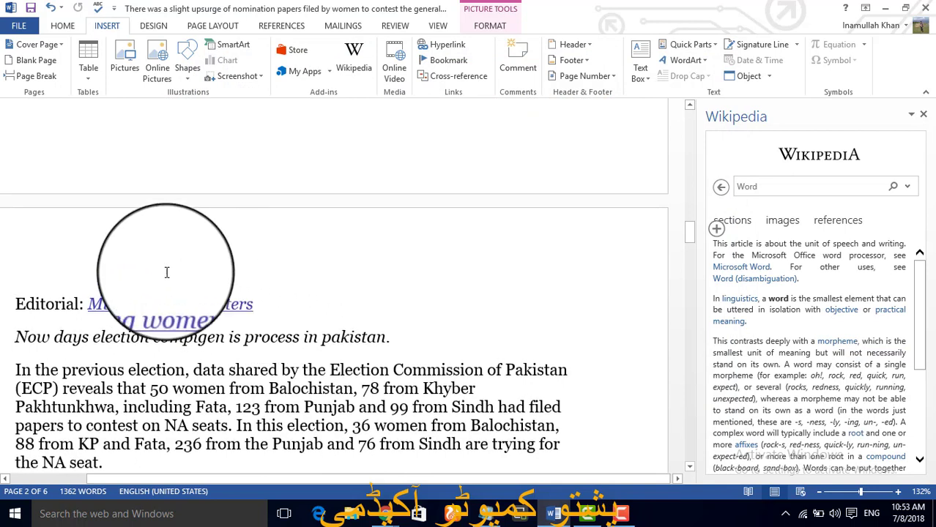
left_click(26, 272)
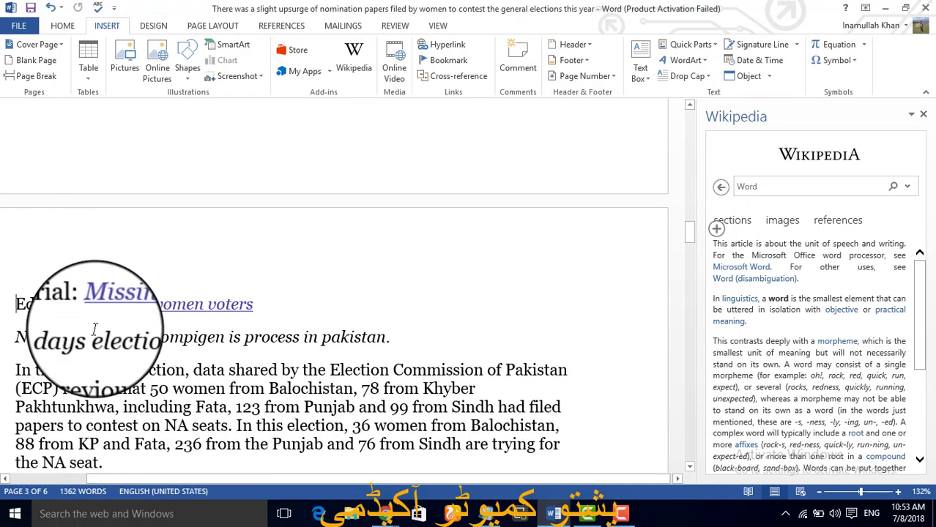
key("Return")
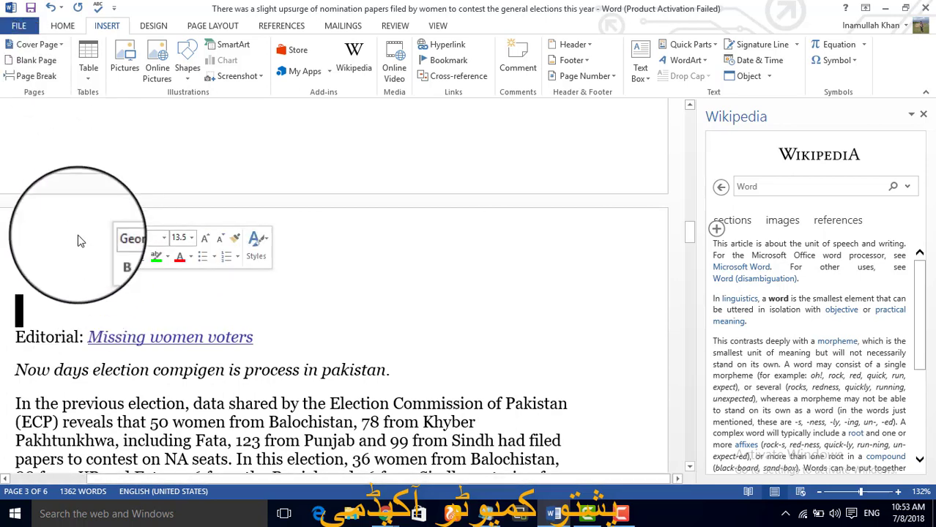
left_click(62, 26)
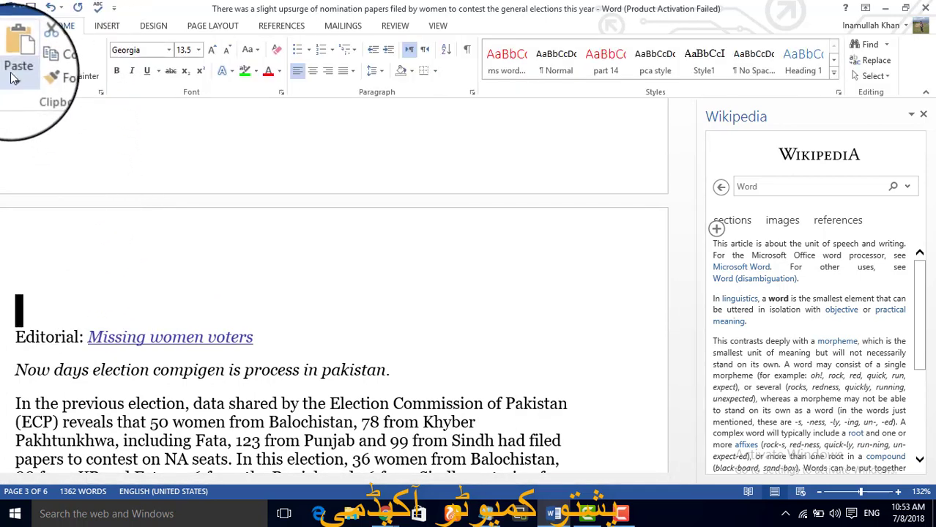
left_click(15, 78)
left_click(13, 114)
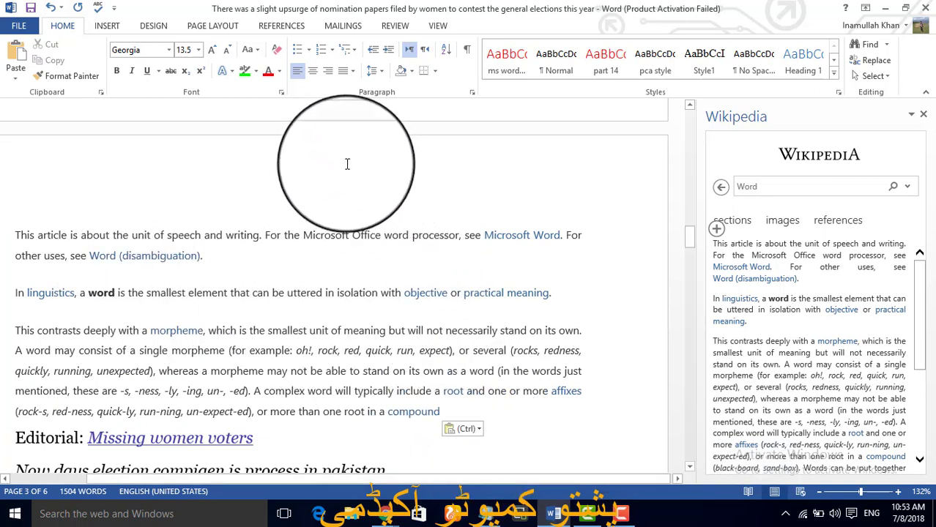
Try to insert an online video on the blank line below the Microsoft Word paragraph
left_click(108, 28)
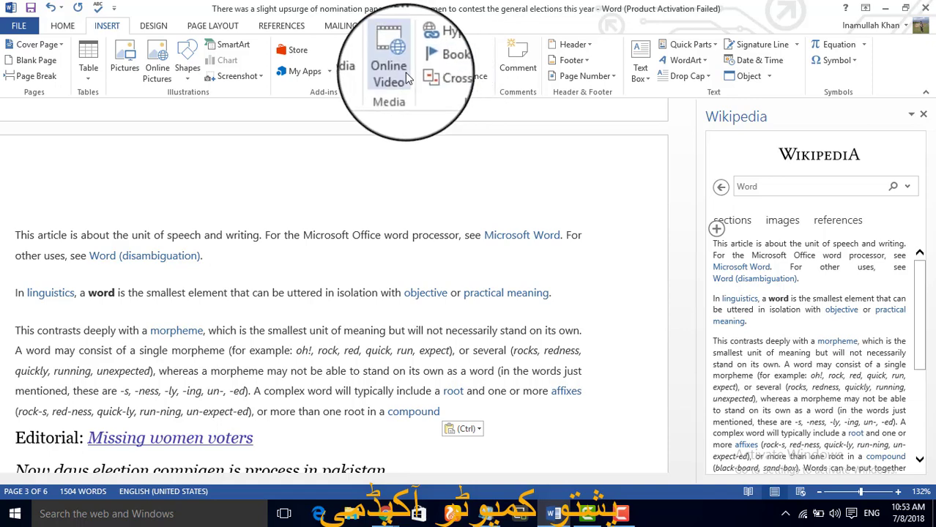
scroll(395, 93, "down", 6)
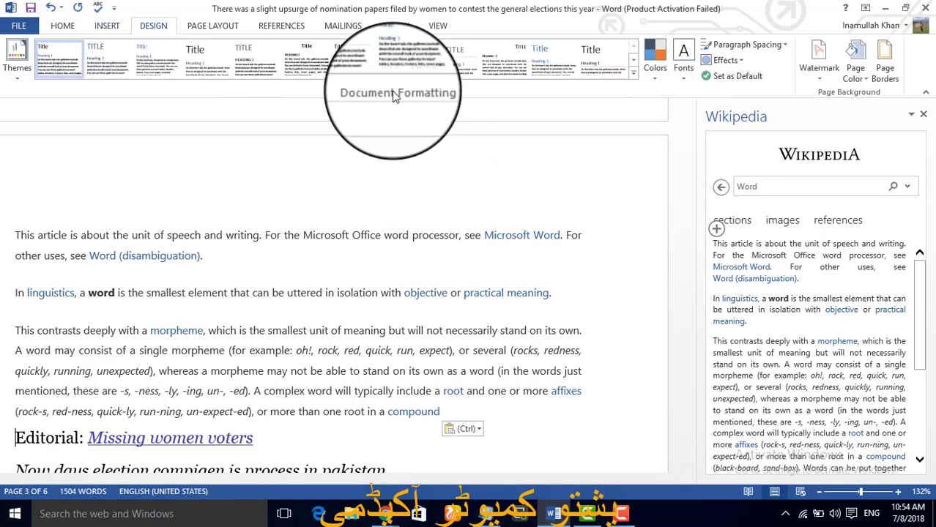
scroll(443, 119, "down", 2)
left_click(108, 27)
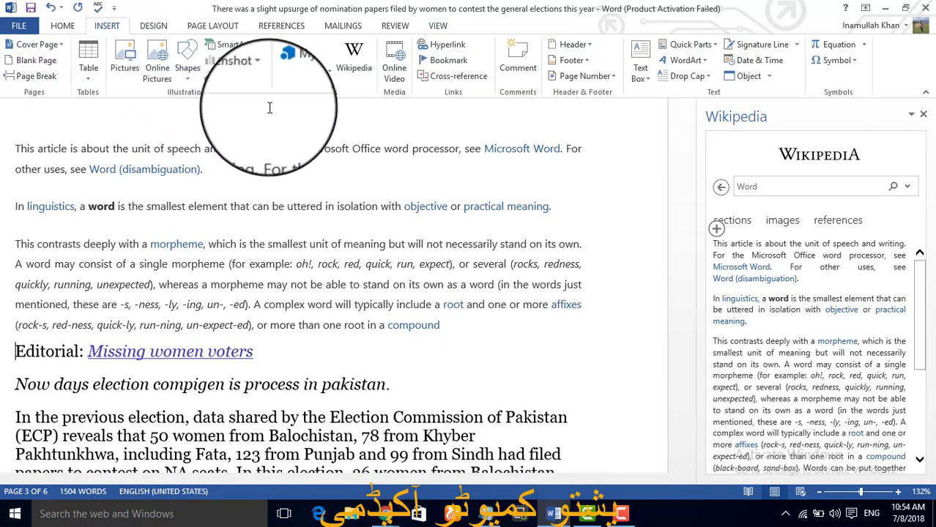
scroll(271, 96, "down", 1)
scroll(297, 192, "down", 8)
scroll(242, 200, "up", 6)
scroll(230, 201, "down", 8)
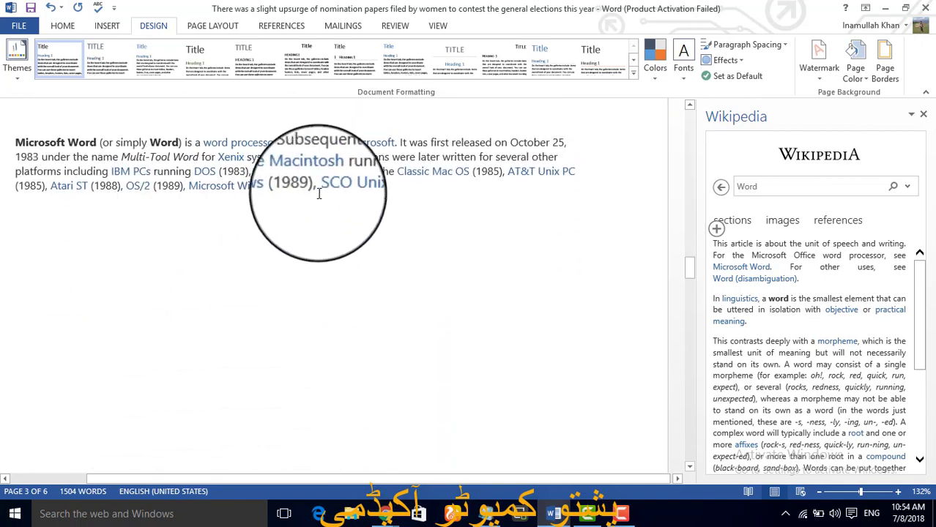
left_click(372, 189)
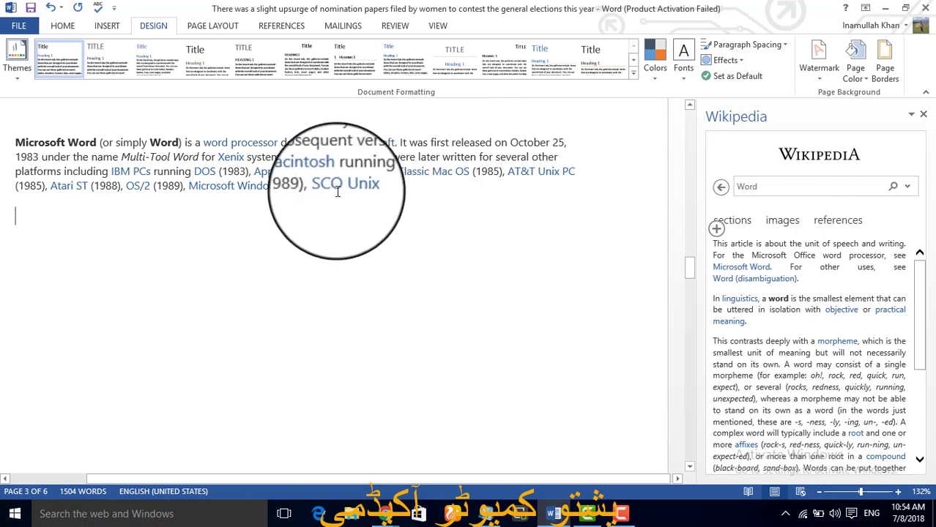
left_click(116, 33)
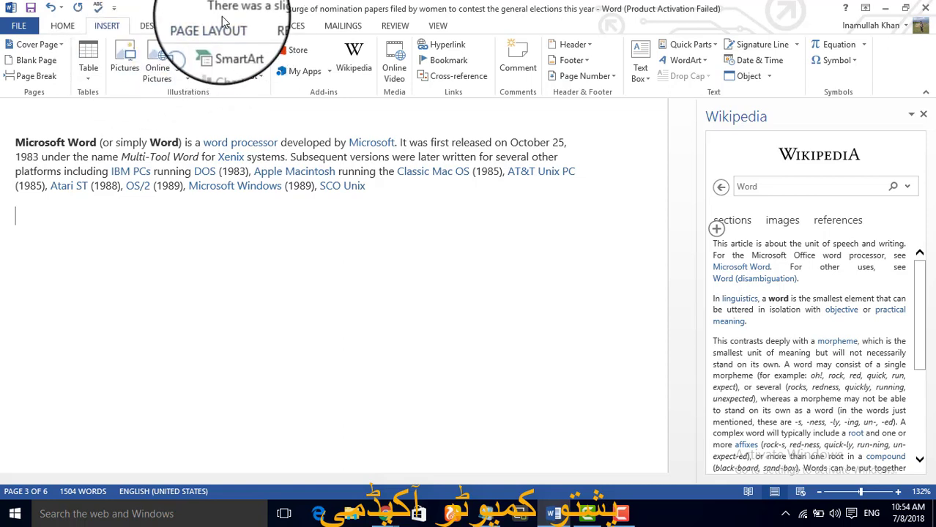
left_click(394, 73)
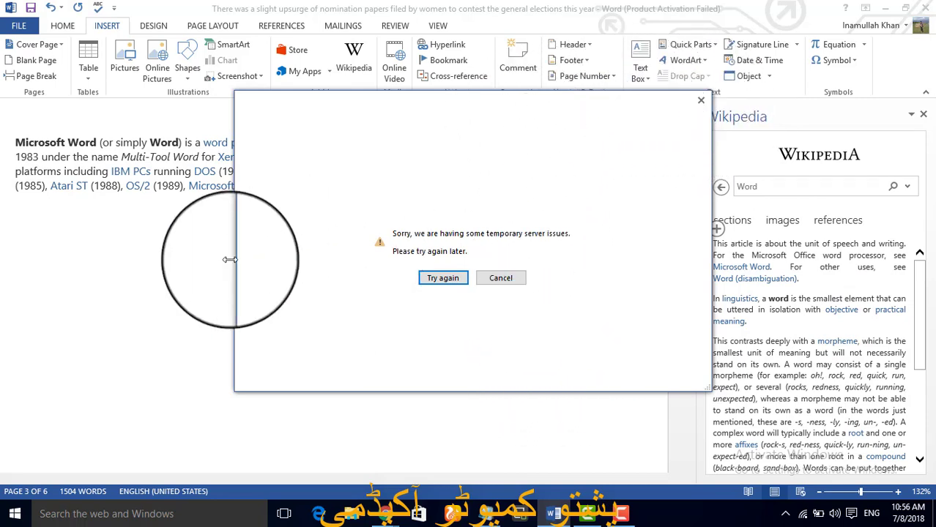
left_click(500, 278)
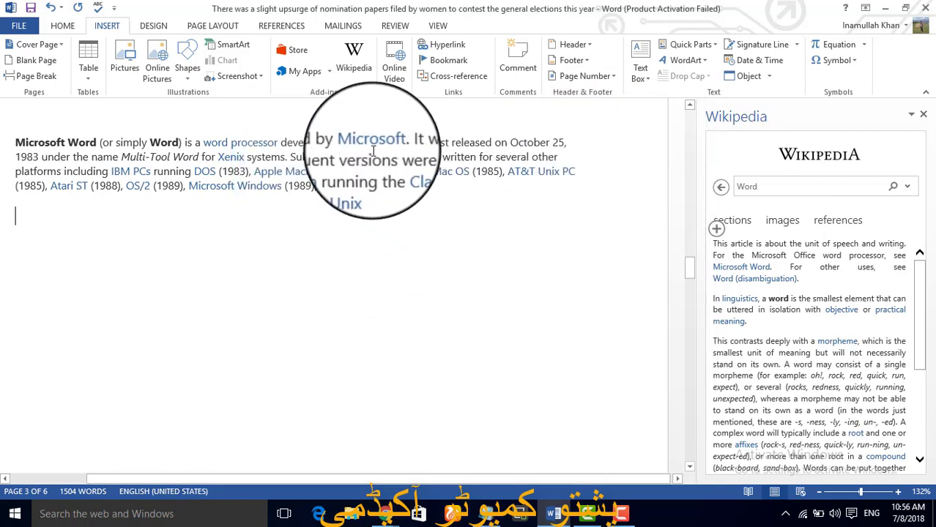